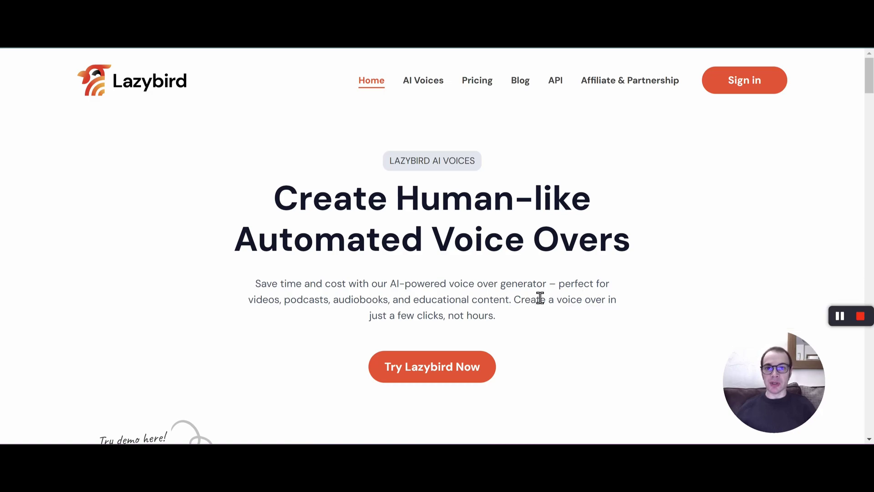
Scroll the Lazybird homepage past the voice demo editor and voice cards.
{"action": "scroll", "coordinate": [647, 196], "scroll_direction": "down", "scroll_amount": 1}
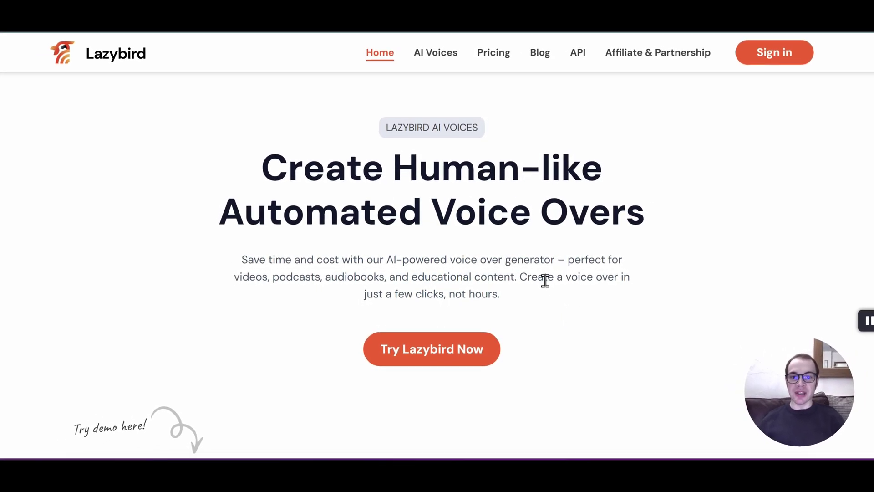
{"action": "scroll", "coordinate": [809, 146], "scroll_direction": "down", "scroll_amount": 5}
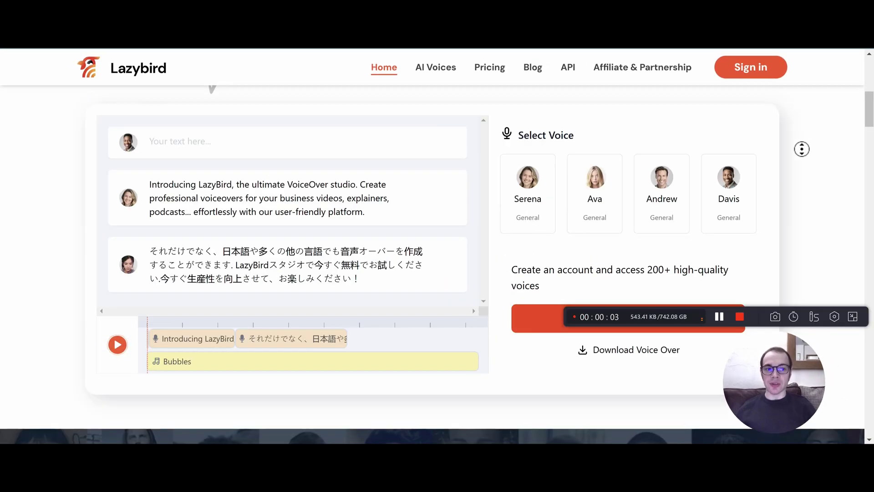
{"action": "scroll", "coordinate": [795, 183], "scroll_direction": "down", "scroll_amount": 5}
{"action": "scroll", "coordinate": [791, 193], "scroll_direction": "down", "scroll_amount": 1}
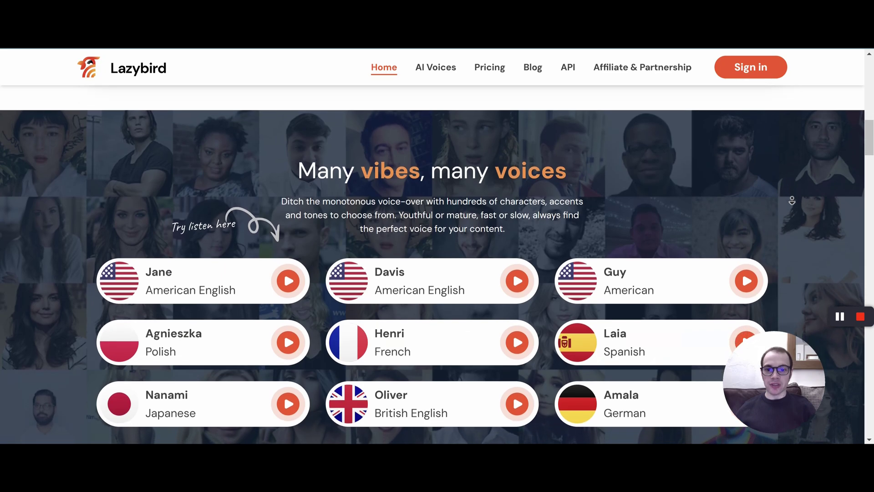
{"action": "scroll", "coordinate": [792, 201], "scroll_direction": "down", "scroll_amount": 5}
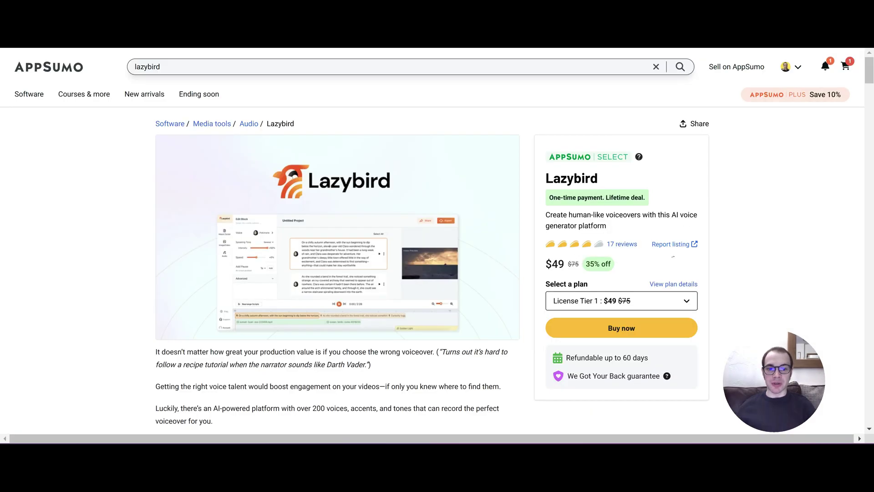
Scroll the AppSumo page to the Plans & features table comparing Tier 1 ($49) and Tier 2 ($129).
{"action": "scroll", "coordinate": [636, 267], "scroll_direction": "down", "scroll_amount": 10}
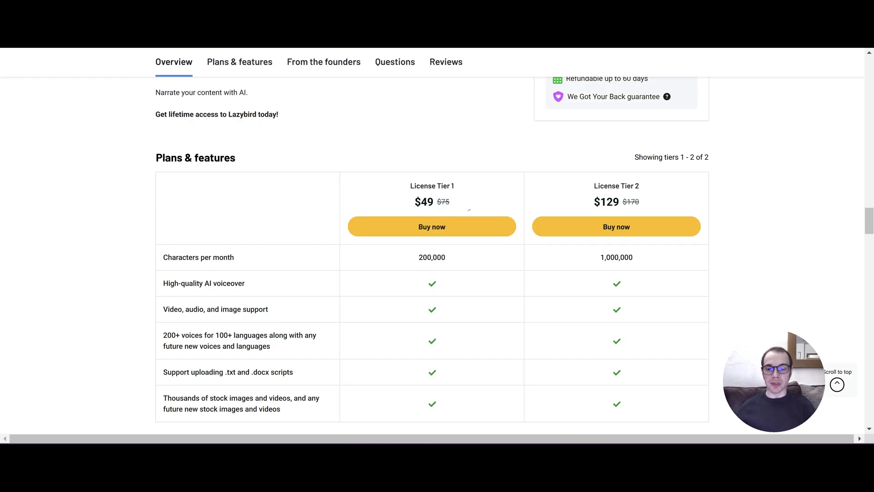
{"action": "scroll", "coordinate": [471, 206], "scroll_direction": "down", "scroll_amount": 2}
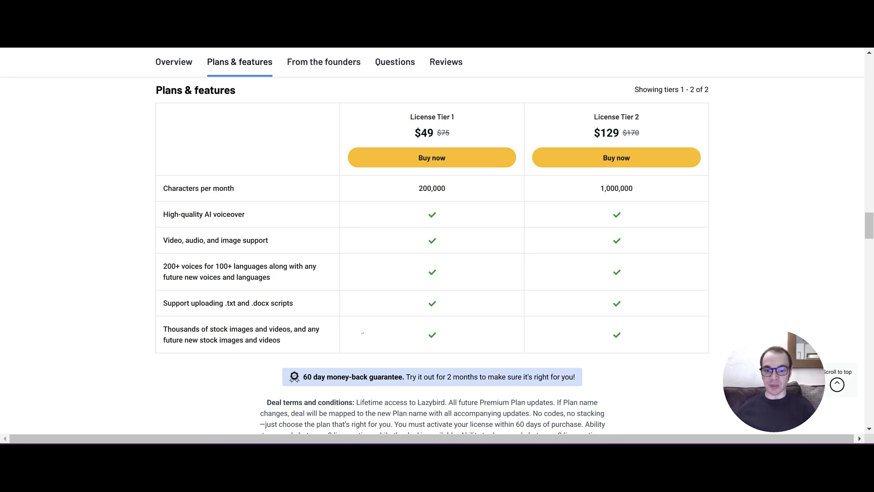
{"action": "scroll", "coordinate": [370, 335], "scroll_direction": "down", "scroll_amount": 3}
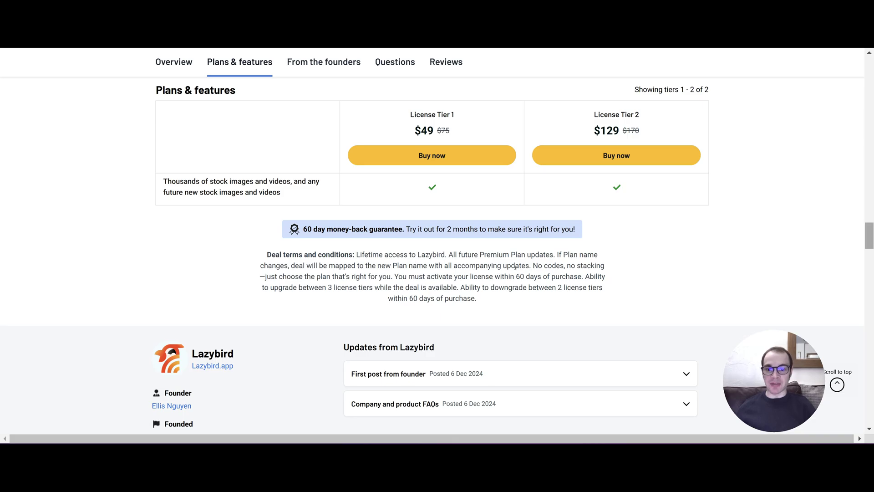
{"action": "scroll", "coordinate": [601, 239], "scroll_direction": "up", "scroll_amount": 5}
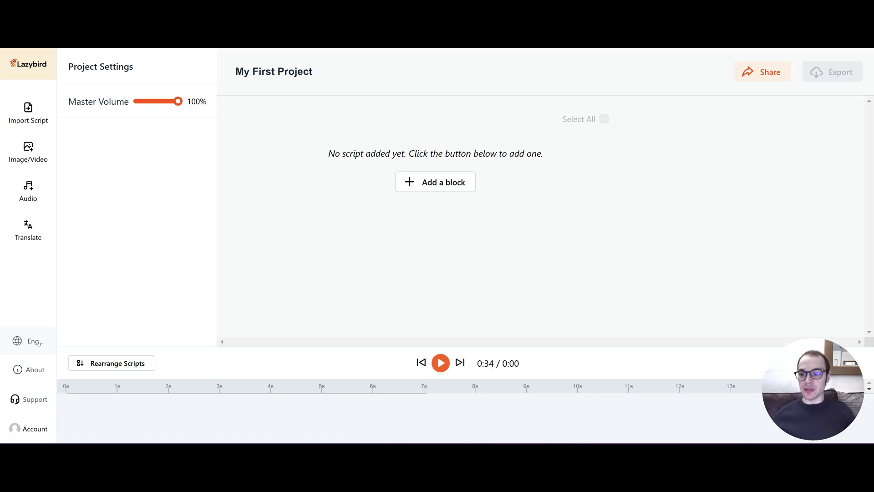
Keep the interface in English and add an empty script block to My First Project.
{"action": "left_click", "coordinate": [39, 343]}
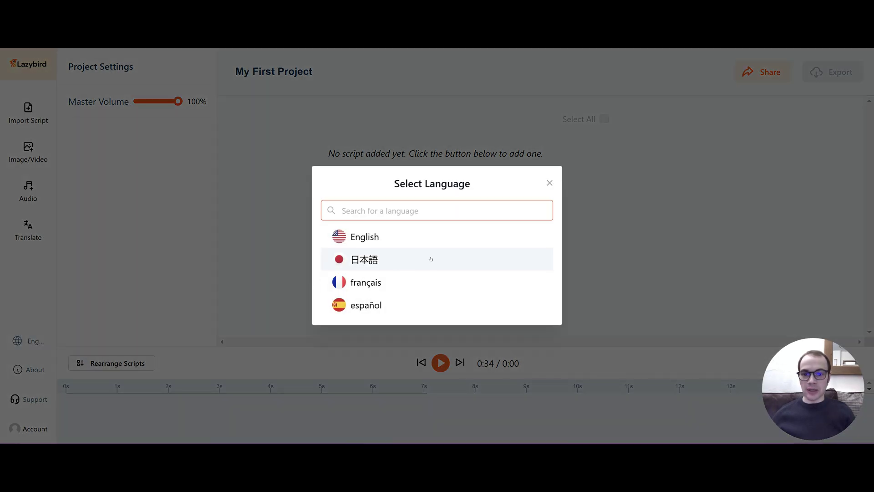
{"action": "left_click", "coordinate": [433, 241]}
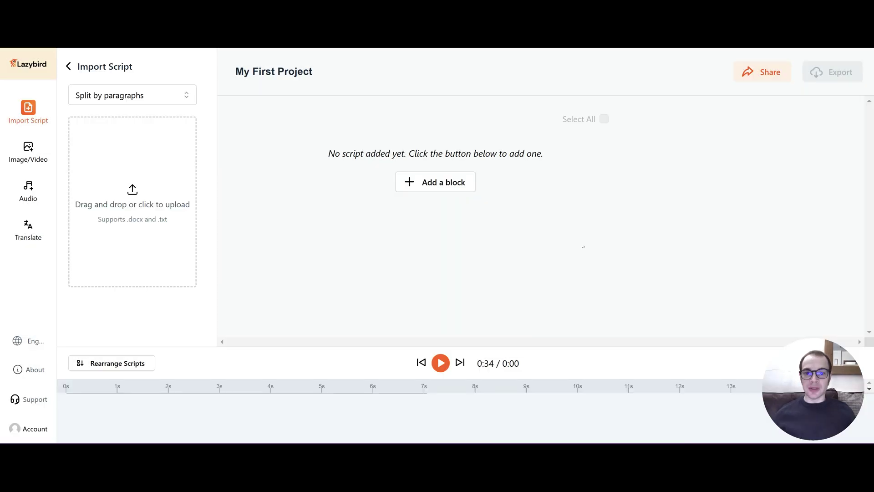
{"action": "left_click", "coordinate": [453, 184]}
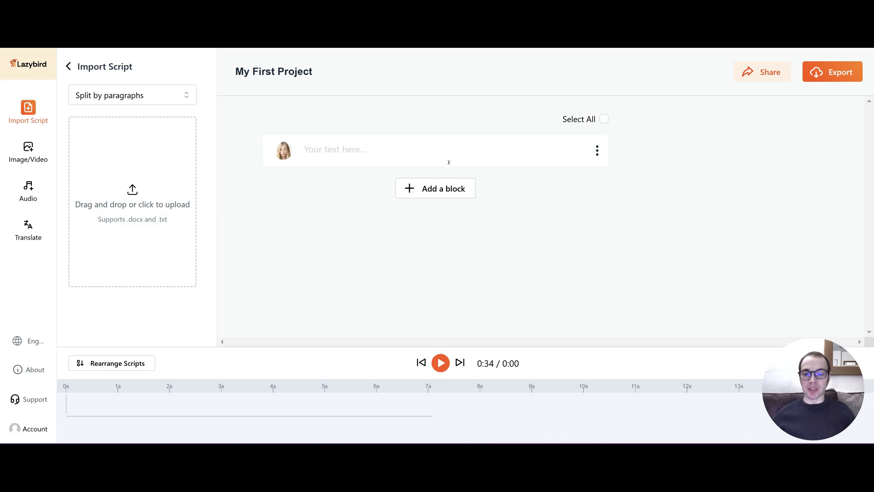
{"action": "left_click", "coordinate": [490, 177]}
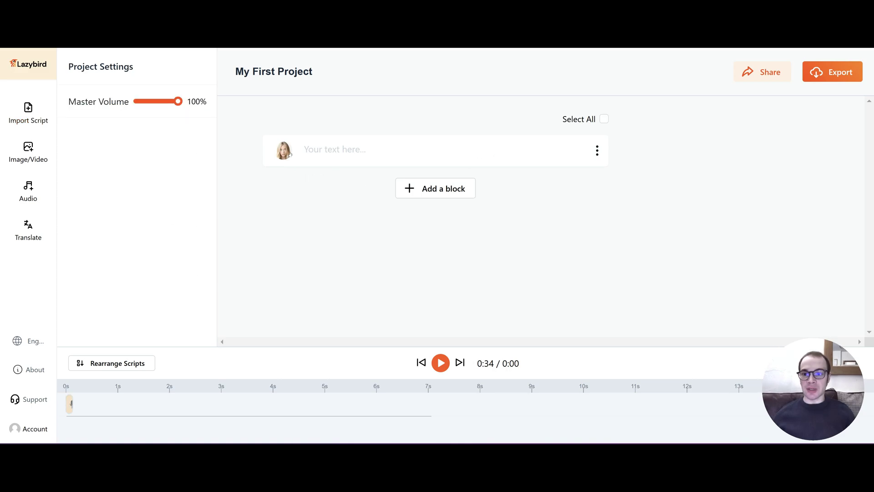
Preview Ava (Multilingual) in the block's voice chooser, keeping her as the voice.
{"action": "left_click", "coordinate": [284, 150]}
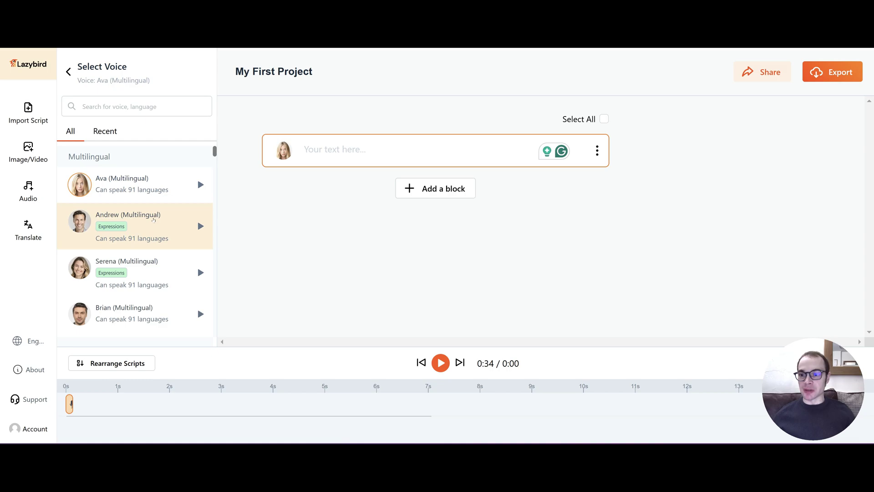
{"action": "left_click", "coordinate": [200, 185]}
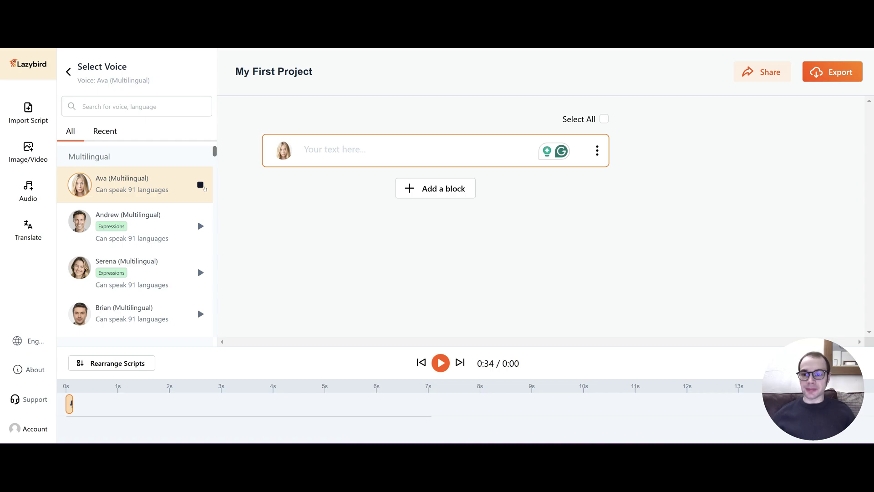
{"action": "left_click", "coordinate": [203, 187]}
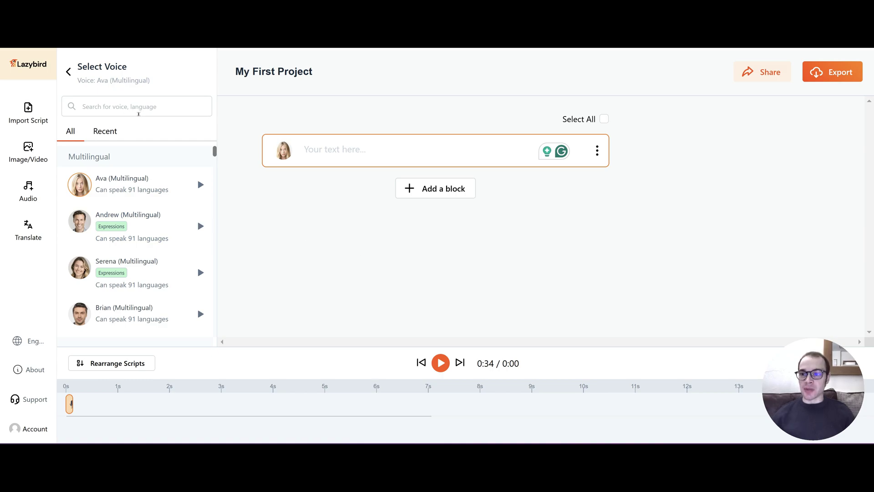
Filter voices by 'brit' and preview Abbi, Michael Angelis and Ryan.
{"action": "left_click", "coordinate": [141, 114]}
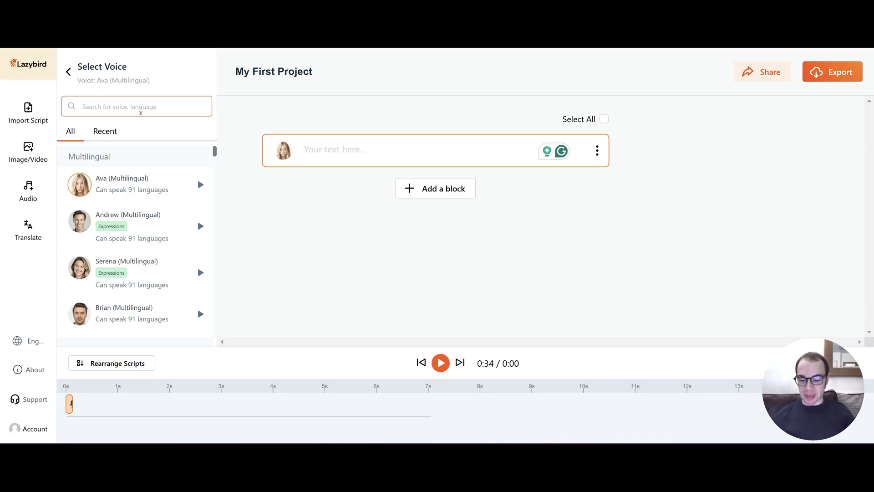
{"action": "type", "text": "brit"}
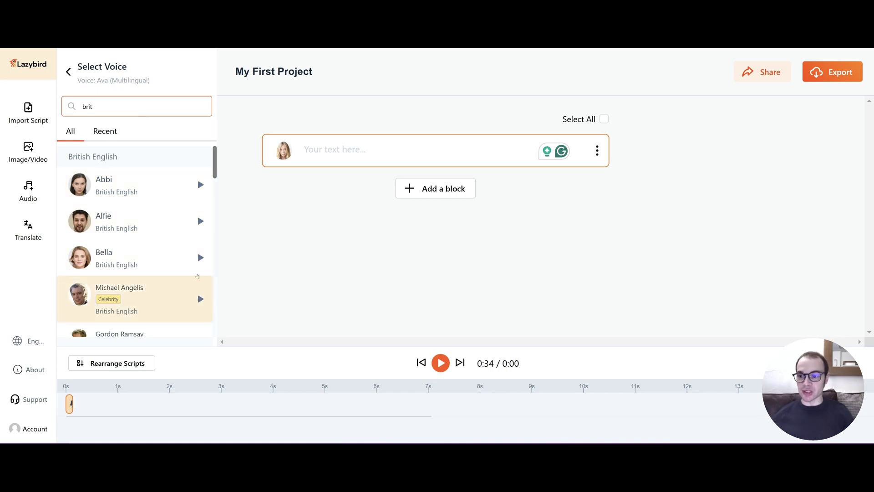
{"action": "left_click", "coordinate": [200, 184]}
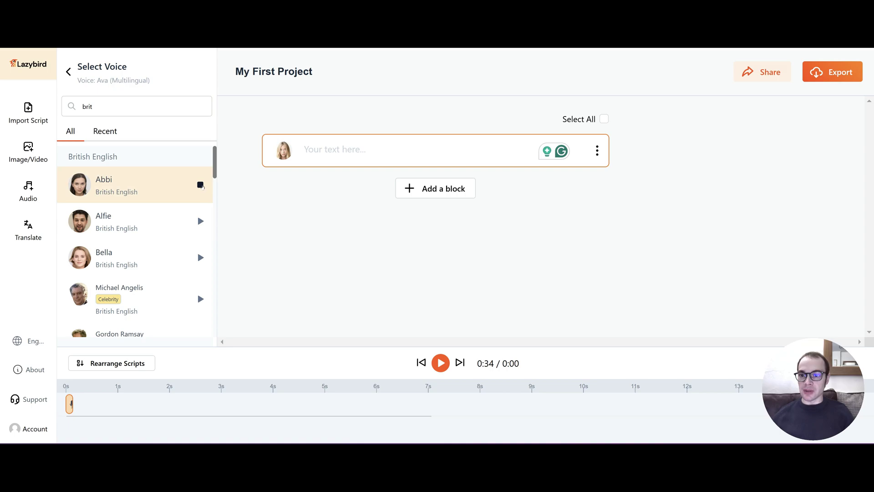
{"action": "left_click", "coordinate": [201, 184]}
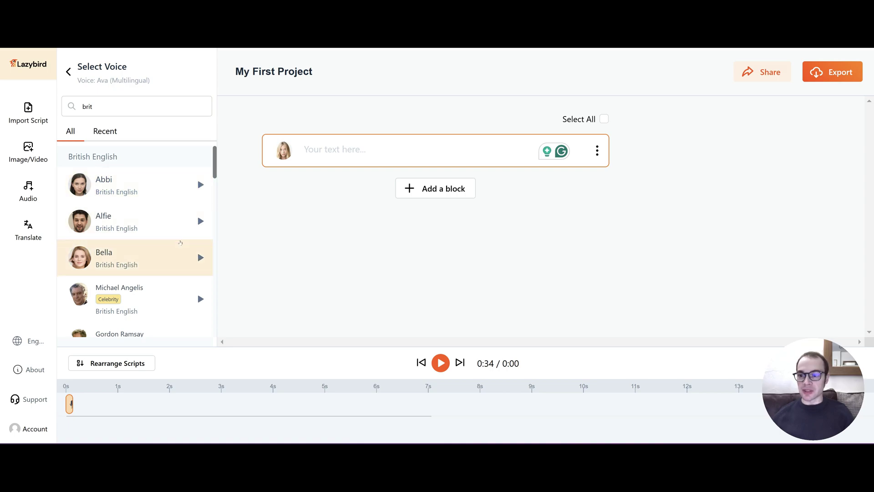
{"action": "scroll", "coordinate": [180, 242], "scroll_direction": "down", "scroll_amount": 3}
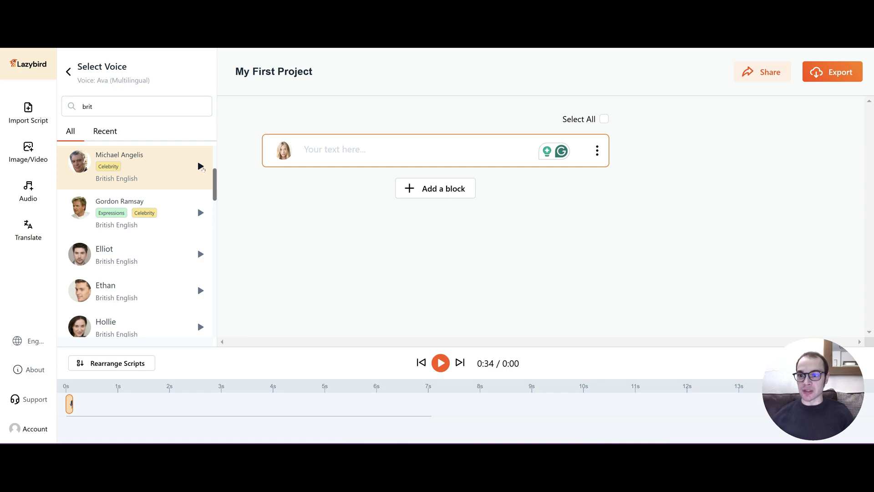
{"action": "left_click", "coordinate": [200, 166]}
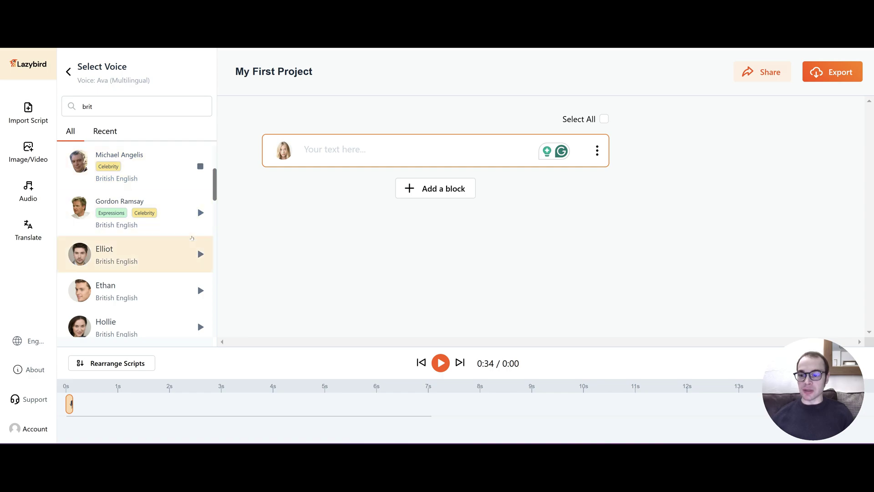
{"action": "scroll", "coordinate": [176, 233], "scroll_direction": "down", "scroll_amount": 3}
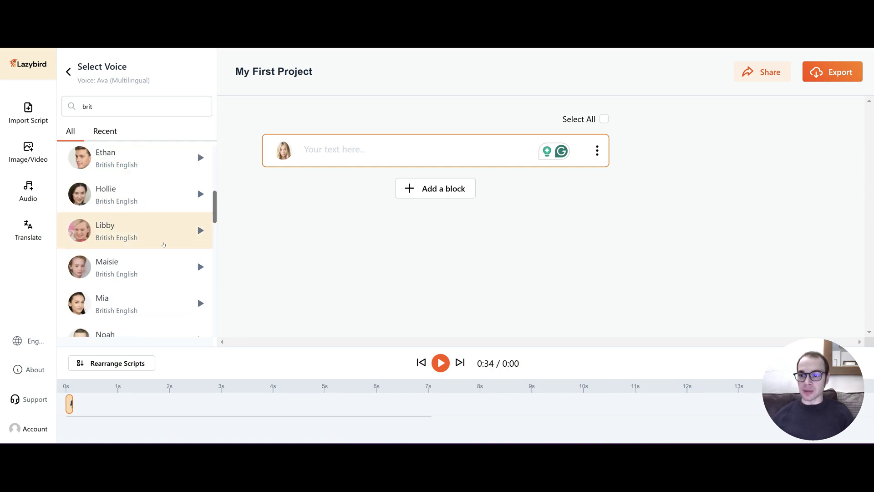
{"action": "scroll", "coordinate": [170, 244], "scroll_direction": "down", "scroll_amount": 3}
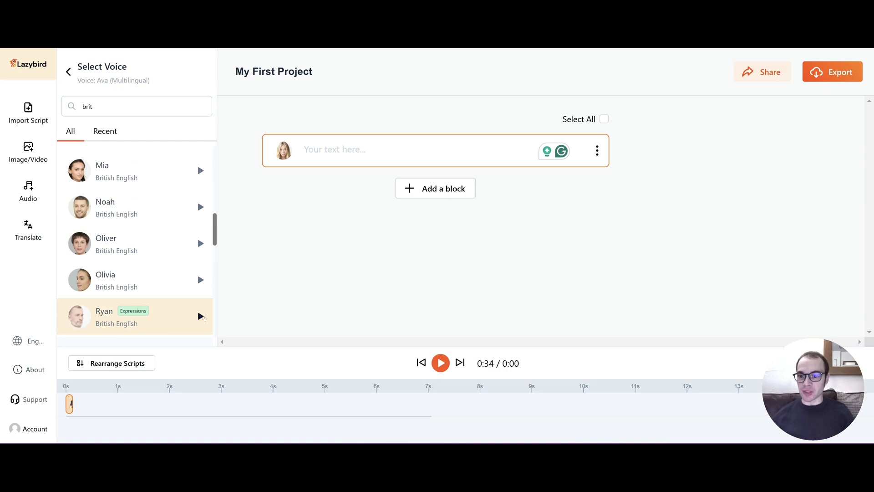
{"action": "left_click", "coordinate": [201, 316]}
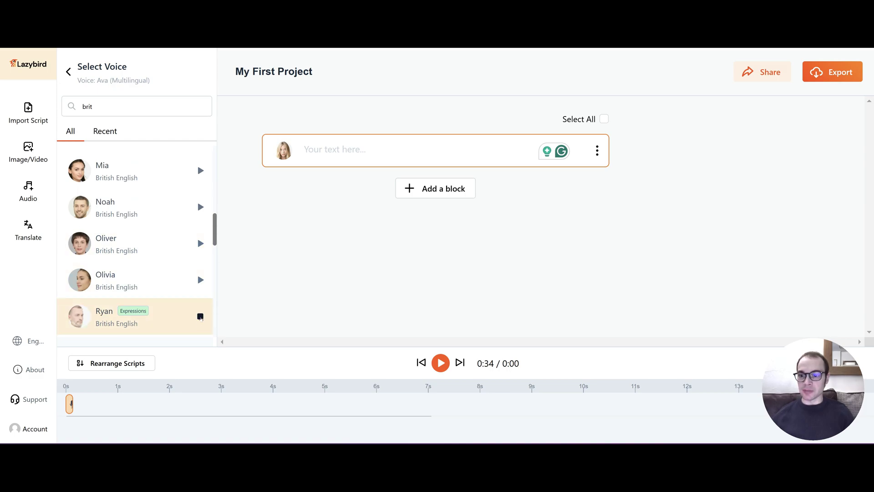
{"action": "left_click", "coordinate": [201, 317]}
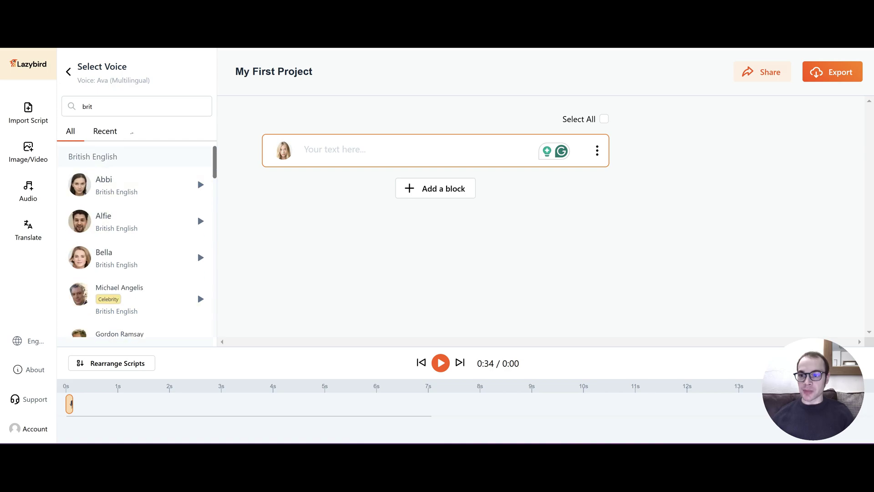
Search voices for 'americ' and preview Jenny and Aria.
{"action": "double_click", "coordinate": [121, 109]}
{"action": "type", "text": "a"}
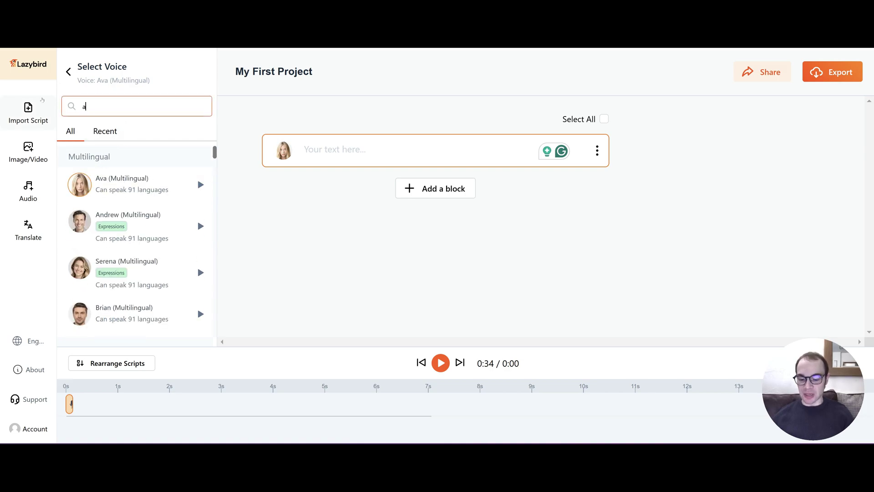
{"action": "type", "text": "meric"}
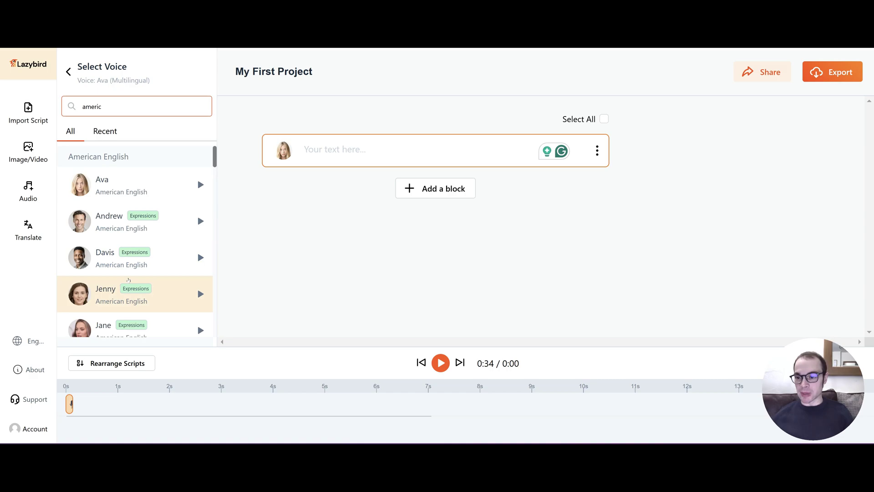
{"action": "left_click", "coordinate": [200, 294]}
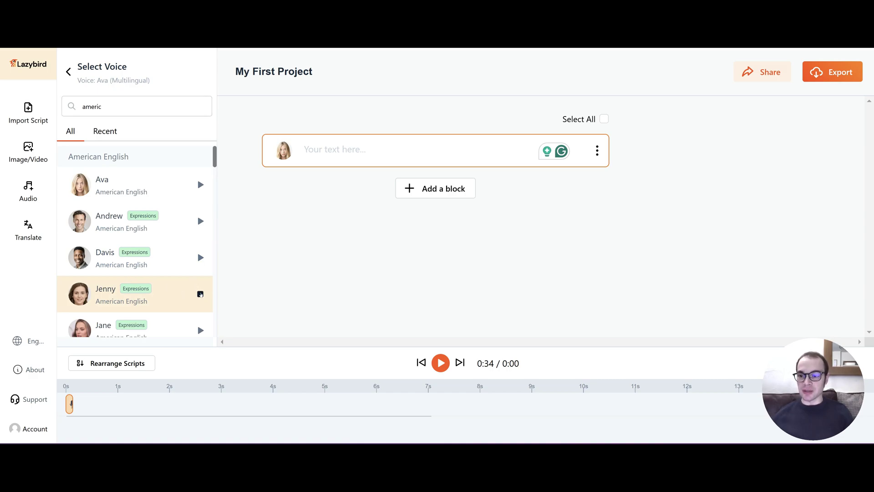
{"action": "scroll", "coordinate": [200, 293], "scroll_direction": "down", "scroll_amount": 3}
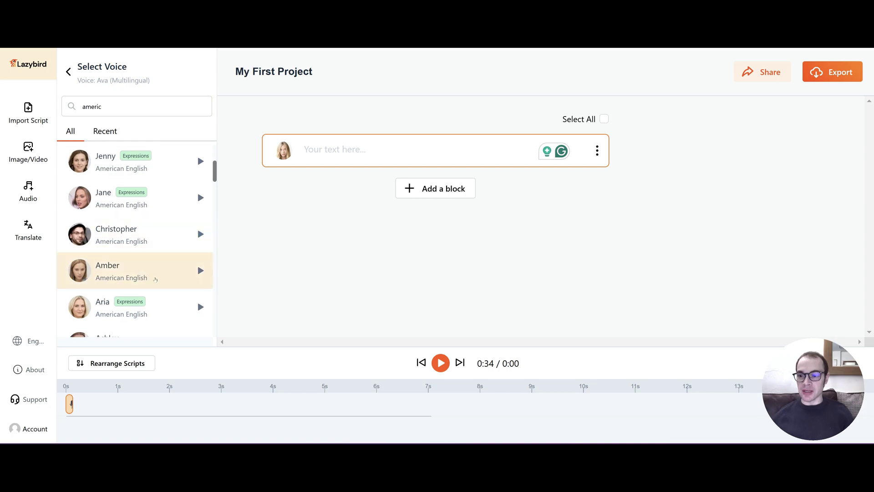
{"action": "left_click", "coordinate": [200, 307]}
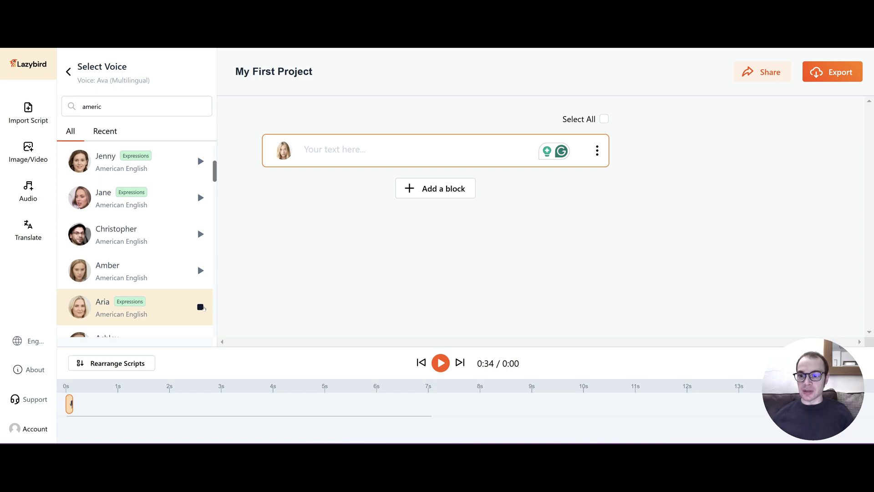
{"action": "left_click", "coordinate": [201, 307]}
{"action": "scroll", "coordinate": [180, 269], "scroll_direction": "down", "scroll_amount": 3}
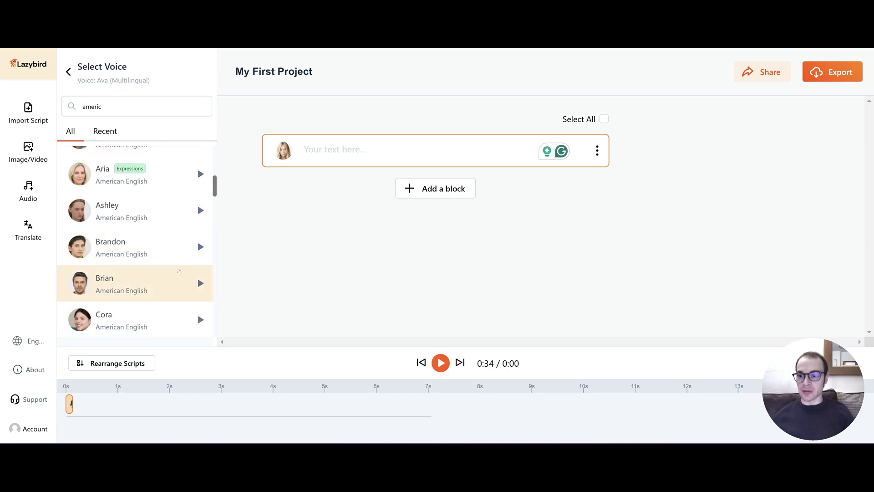
{"action": "scroll", "coordinate": [179, 271], "scroll_direction": "down", "scroll_amount": 10}
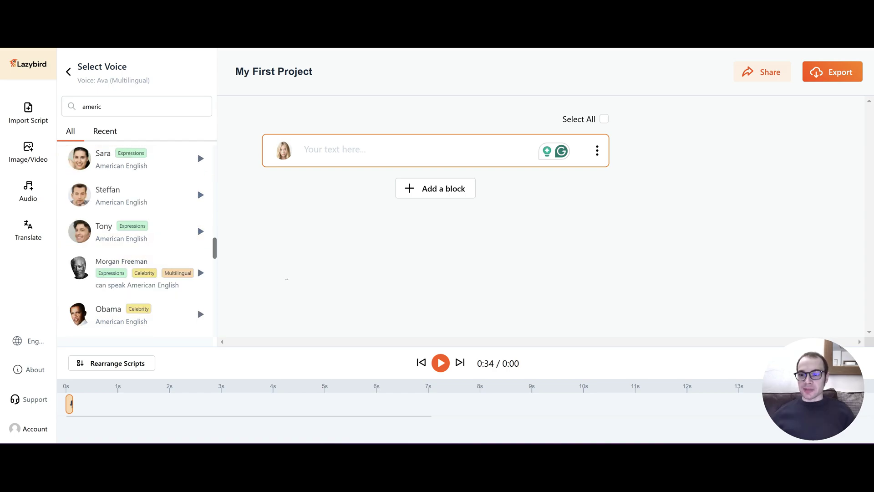
Preview several celebrity voices and assign Morgan Freeman to the block, back in block settings.
{"action": "left_click", "coordinate": [201, 273]}
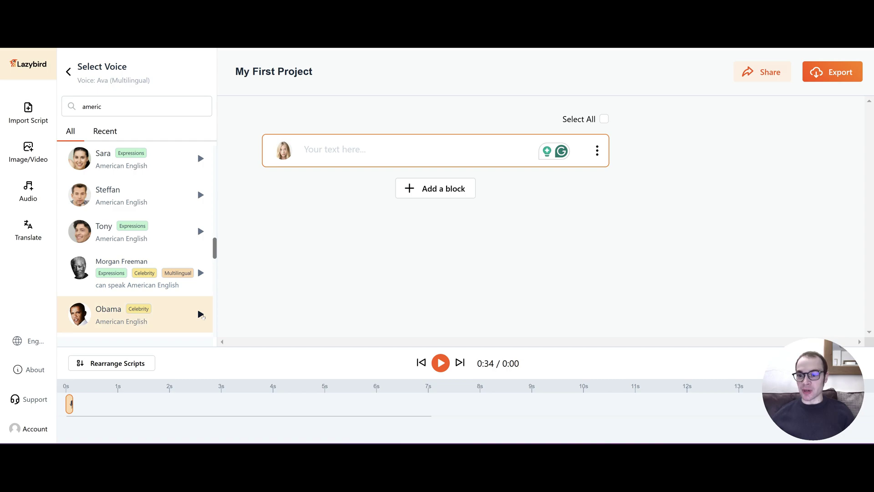
{"action": "left_click", "coordinate": [201, 315]}
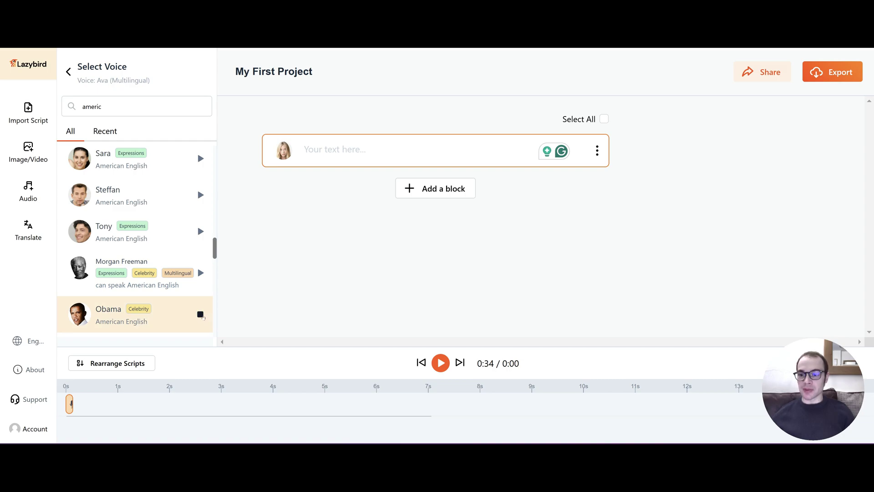
{"action": "scroll", "coordinate": [192, 296], "scroll_direction": "down", "scroll_amount": 3}
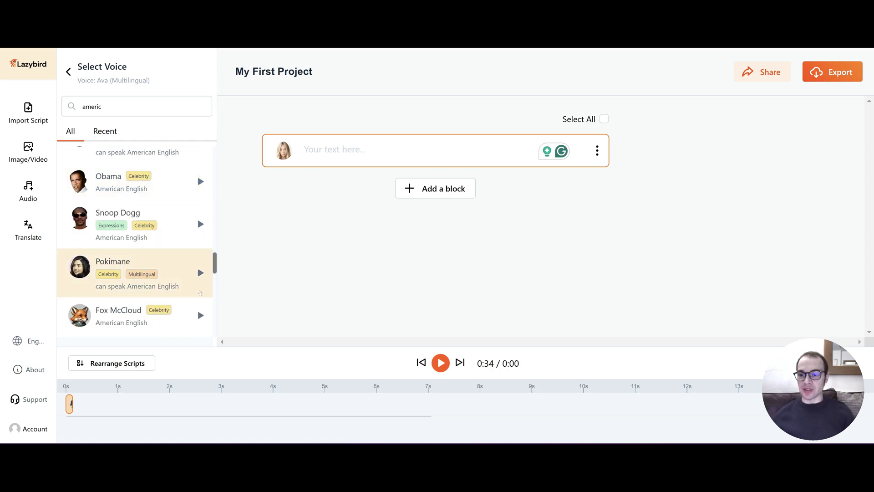
{"action": "scroll", "coordinate": [180, 280], "scroll_direction": "down", "scroll_amount": 3}
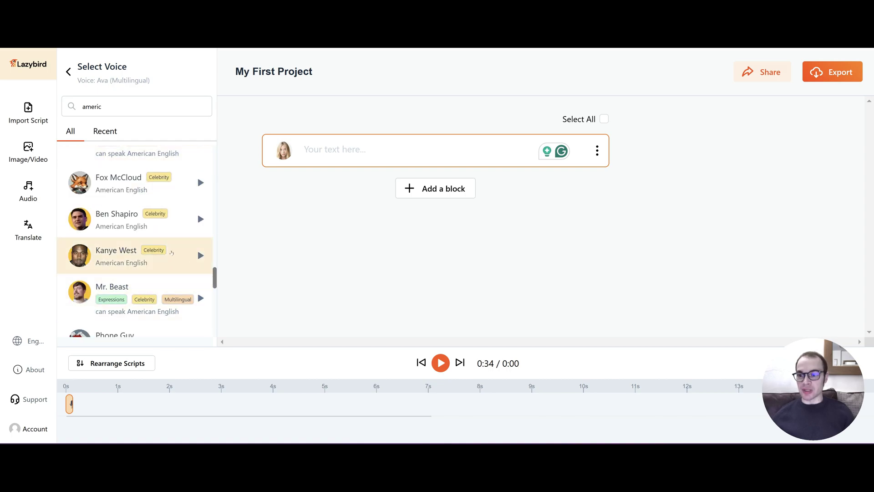
{"action": "left_click", "coordinate": [201, 256]}
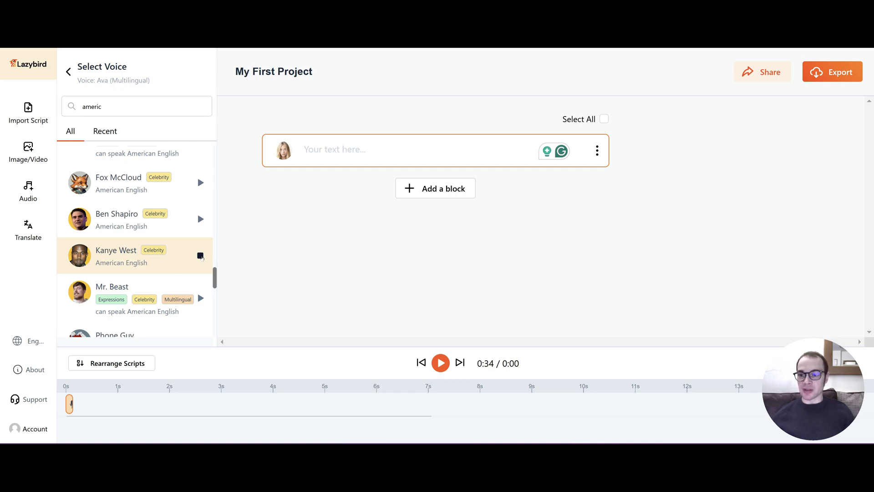
{"action": "left_click", "coordinate": [201, 299]}
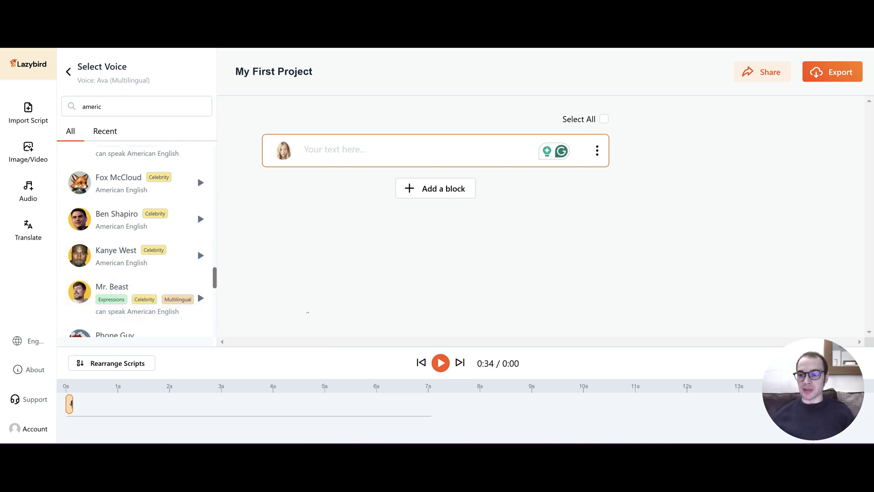
{"action": "left_click", "coordinate": [150, 286]}
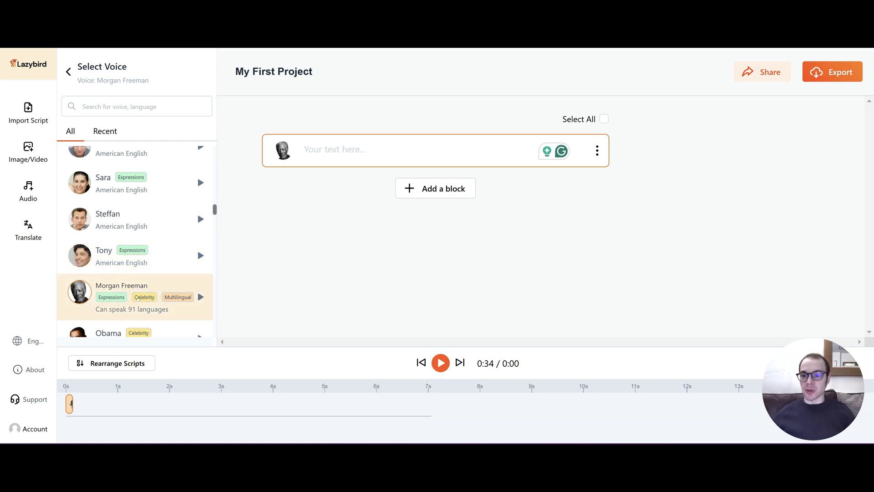
{"action": "left_click", "coordinate": [141, 298]}
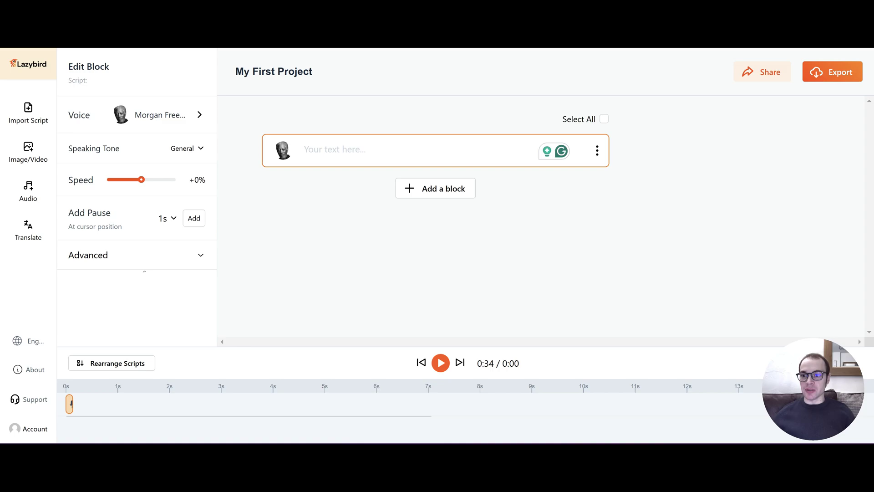
Keep General tone and 1s pause, then expand Advanced to show pitch +0% and volume 100%.
{"action": "left_click", "coordinate": [184, 149]}
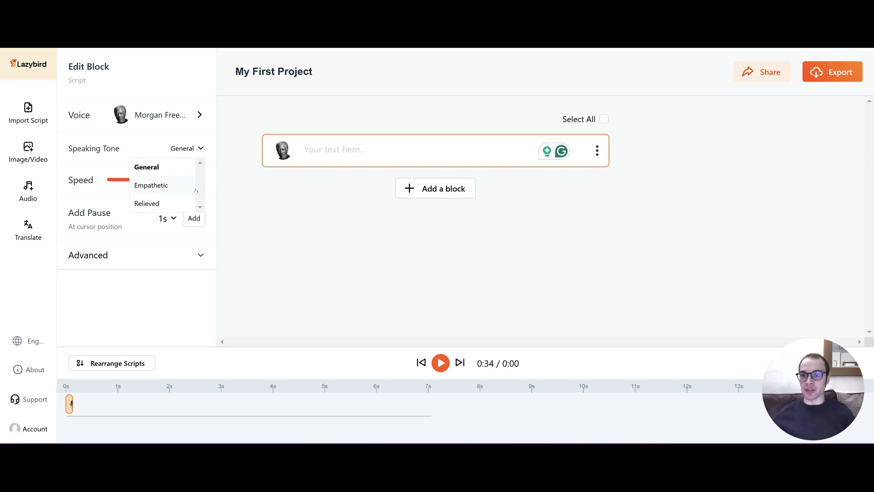
{"action": "left_click", "coordinate": [178, 171]}
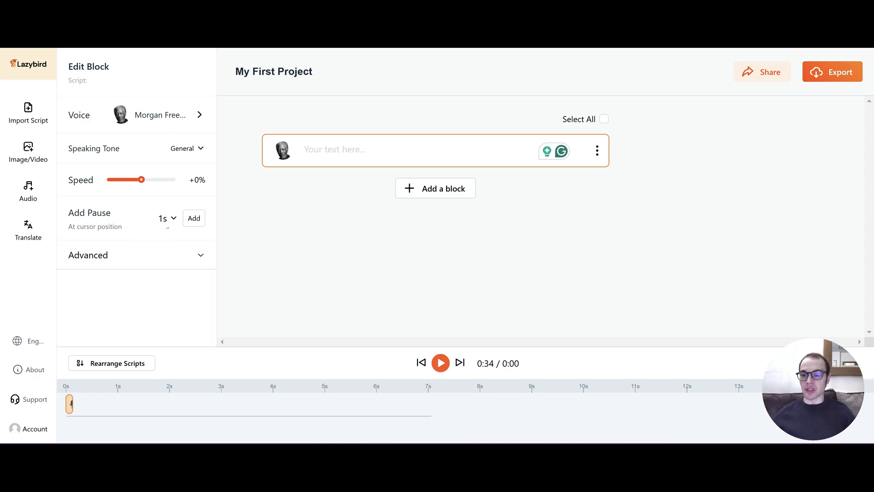
{"action": "left_click", "coordinate": [173, 221]}
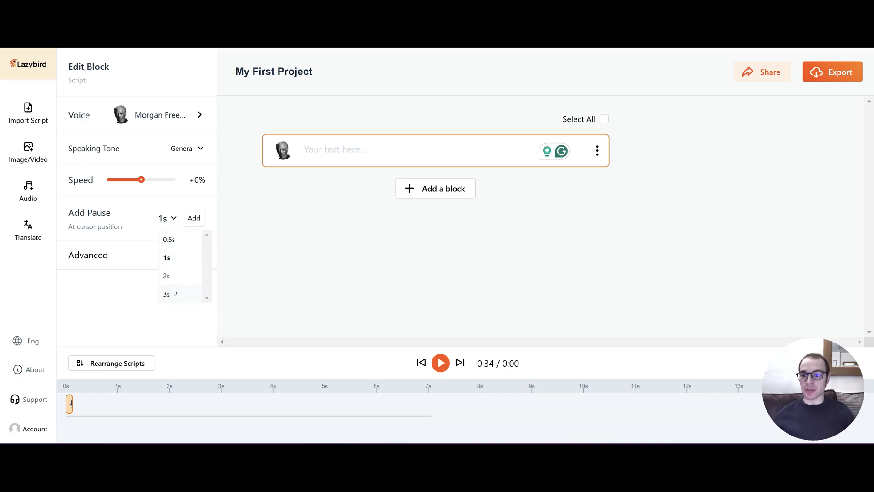
{"action": "left_click", "coordinate": [153, 215]}
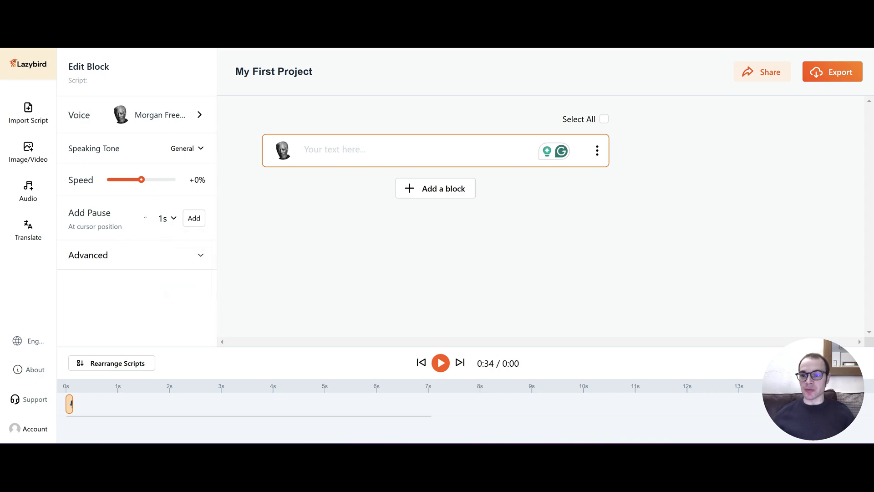
{"action": "left_click", "coordinate": [153, 263]}
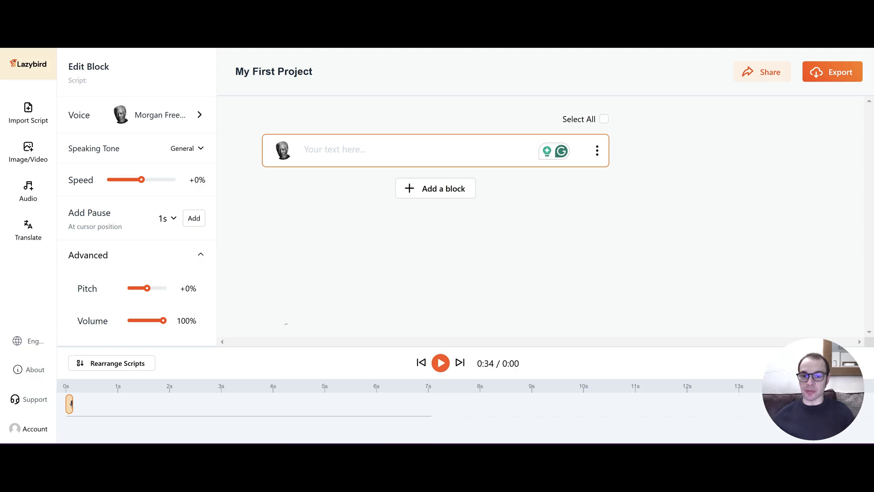
Select the whole story in ChatGPT's Plain Script canvas.
{"action": "key", "text": "alt+Tab"}
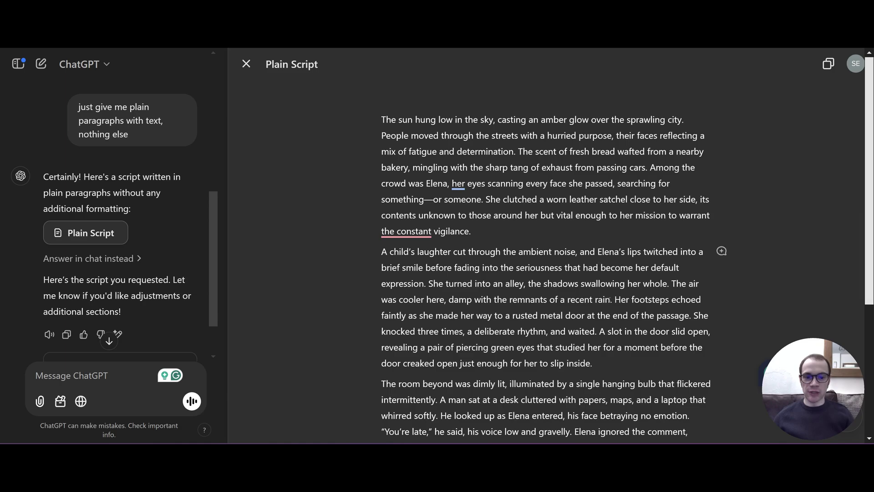
{"action": "scroll", "coordinate": [610, 300], "scroll_direction": "down", "scroll_amount": 6}
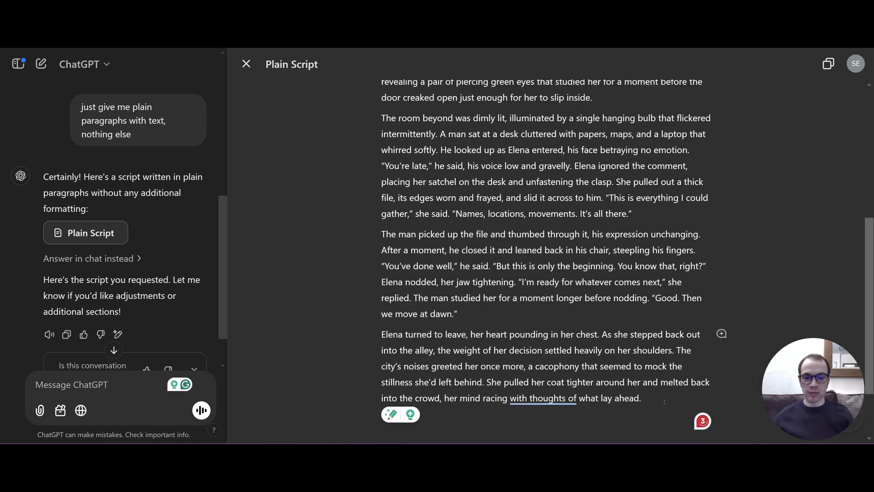
{"action": "key", "text": "ctrl+shift+Home"}
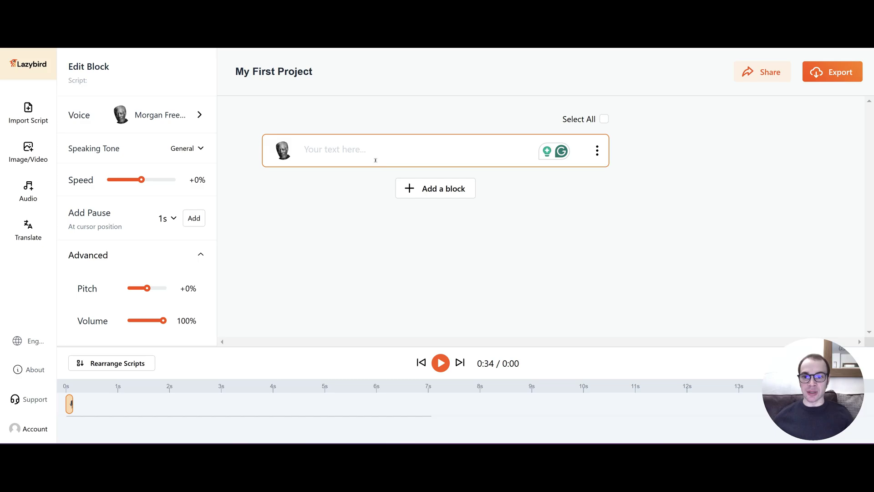
Paste the story into the empty block and check its first paragraph in ChatGPT.
{"action": "left_click", "coordinate": [371, 159]}
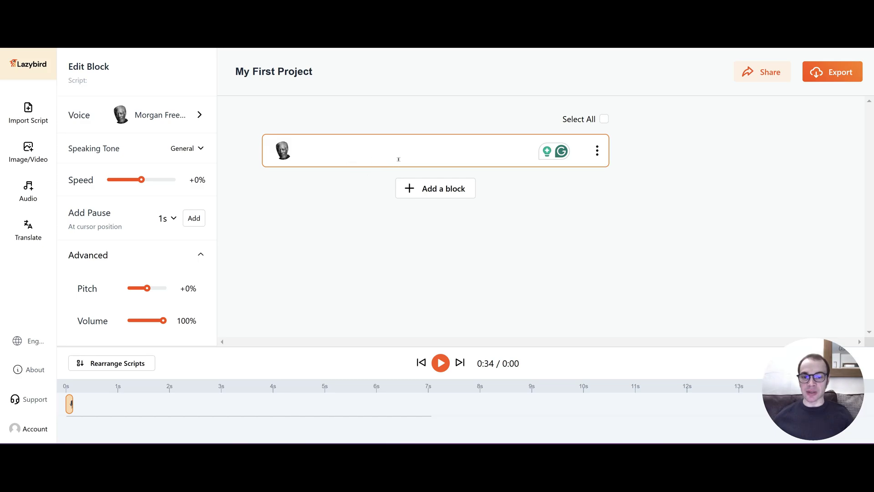
{"action": "key", "text": "ctrl+v"}
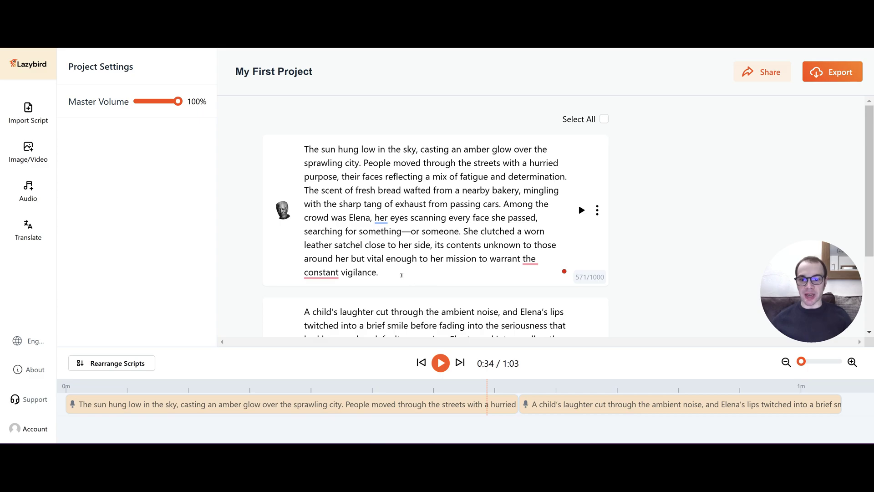
{"action": "key", "text": "alt+Tab"}
{"action": "left_click_drag", "start_coordinate": [471, 232], "coordinate": [381, 124]}
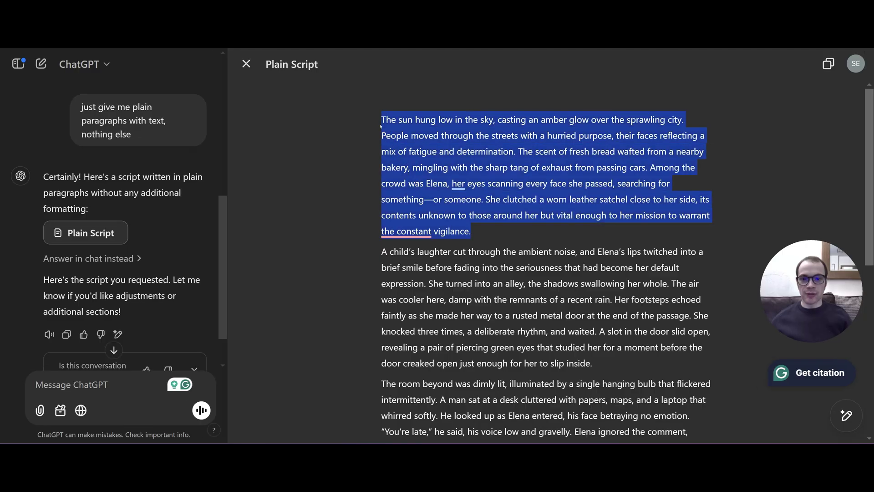
{"action": "key", "text": "alt+Tab"}
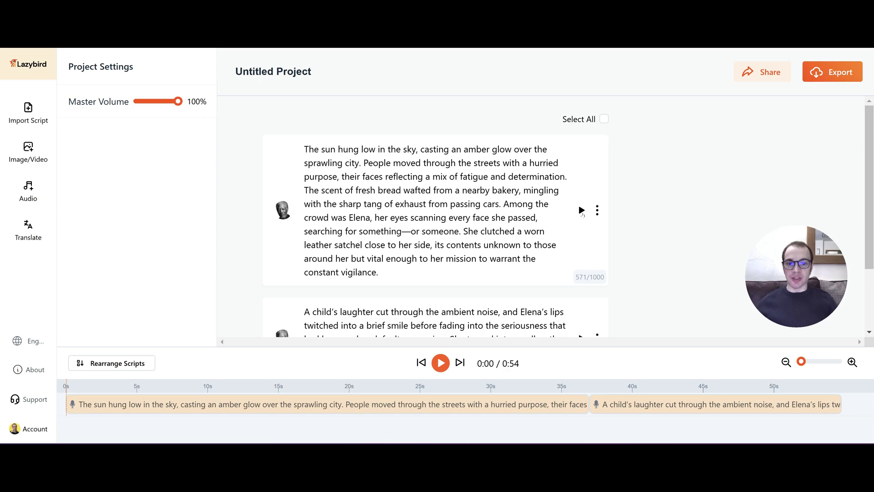
Preview the first block's narration, then select the word 'casting' for pronunciation.
{"action": "left_click", "coordinate": [582, 210]}
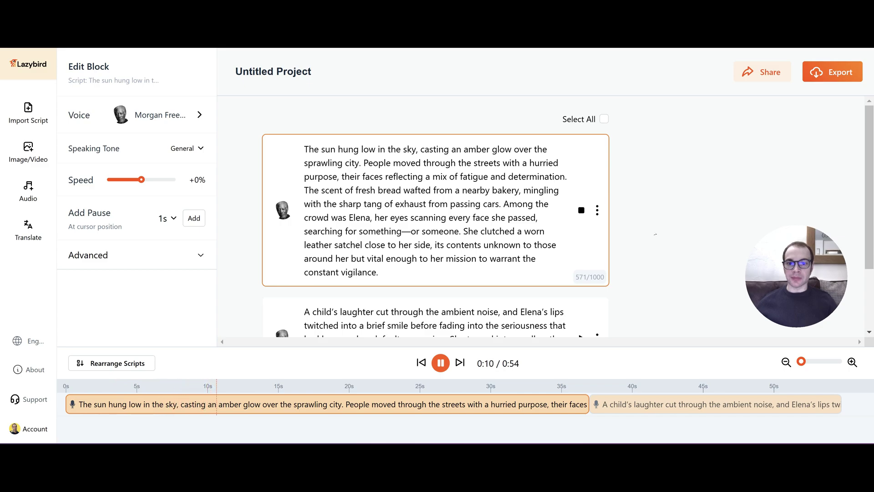
{"action": "left_click", "coordinate": [581, 209]}
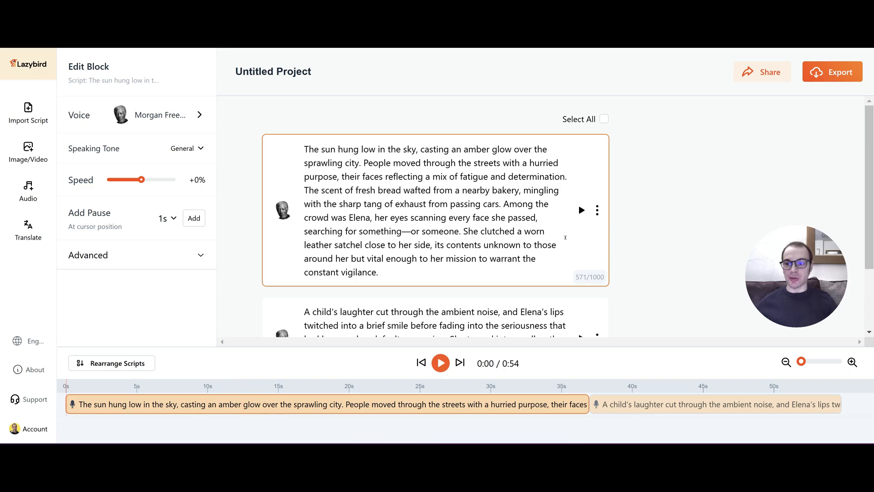
{"action": "left_click", "coordinate": [436, 243]}
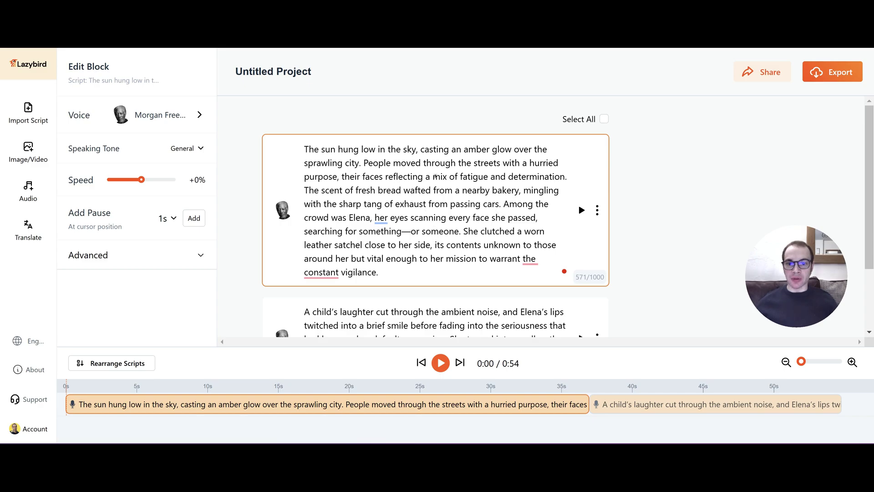
{"action": "double_click", "coordinate": [441, 152]}
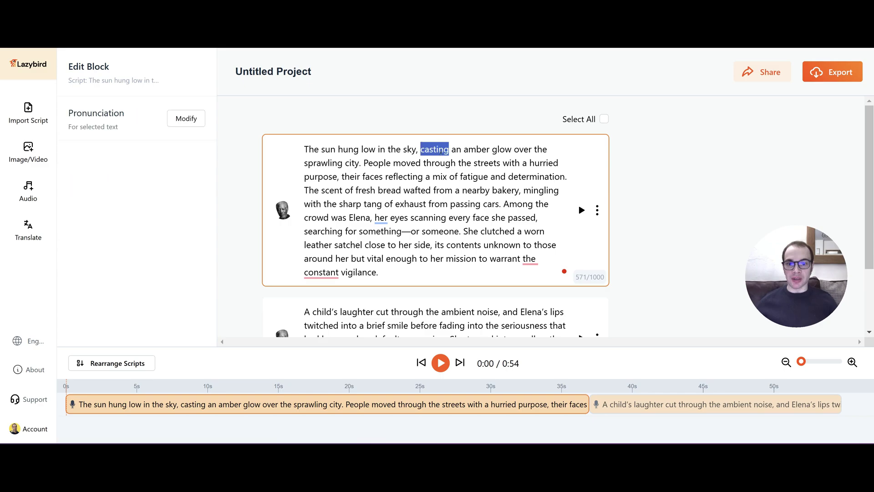
Give the word 'casting' the custom pronunciation 'corsting'.
{"action": "left_click", "coordinate": [193, 121]}
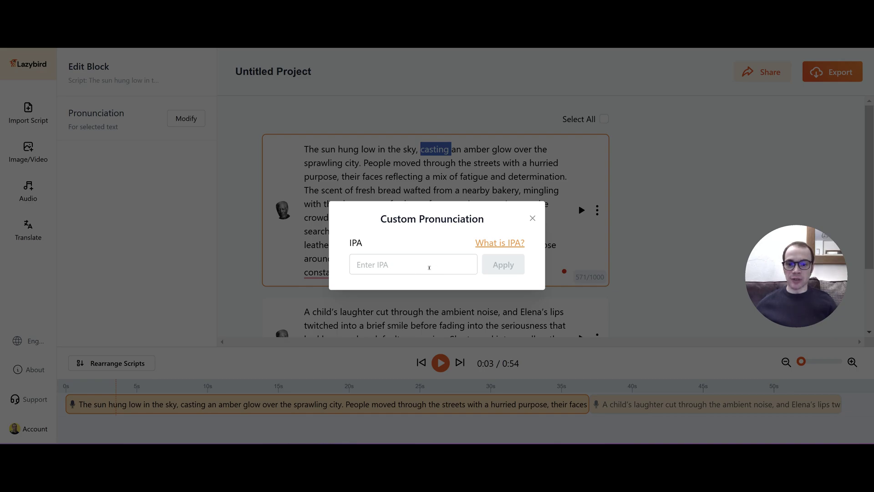
{"action": "left_click", "coordinate": [424, 268]}
{"action": "type", "text": "corsting"}
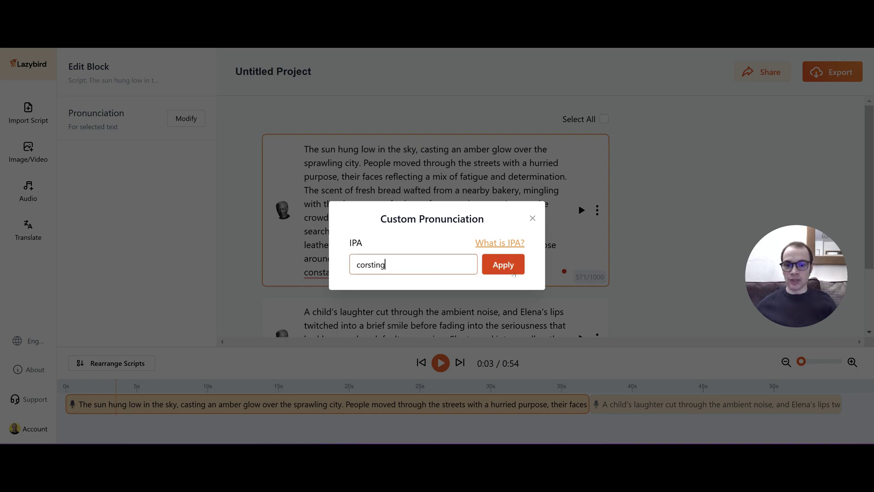
{"action": "left_click", "coordinate": [501, 269]}
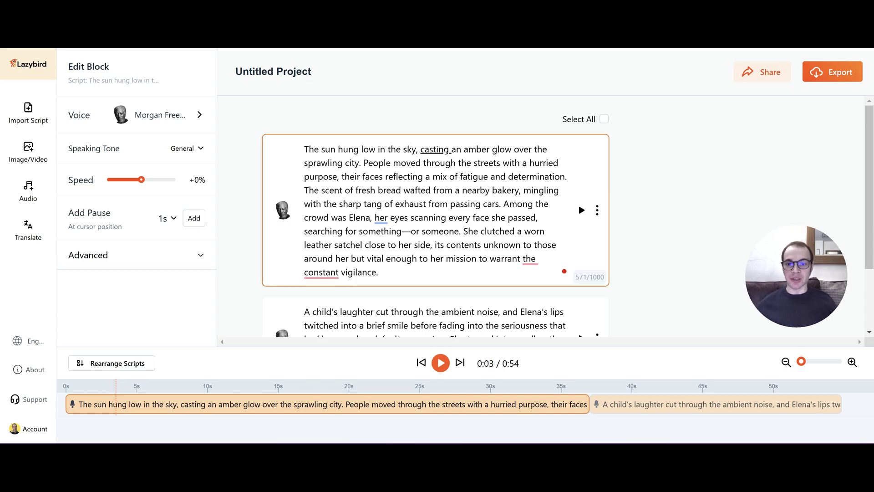
Play the first block to hear the new pronunciation, then stop it.
{"action": "left_click", "coordinate": [582, 210]}
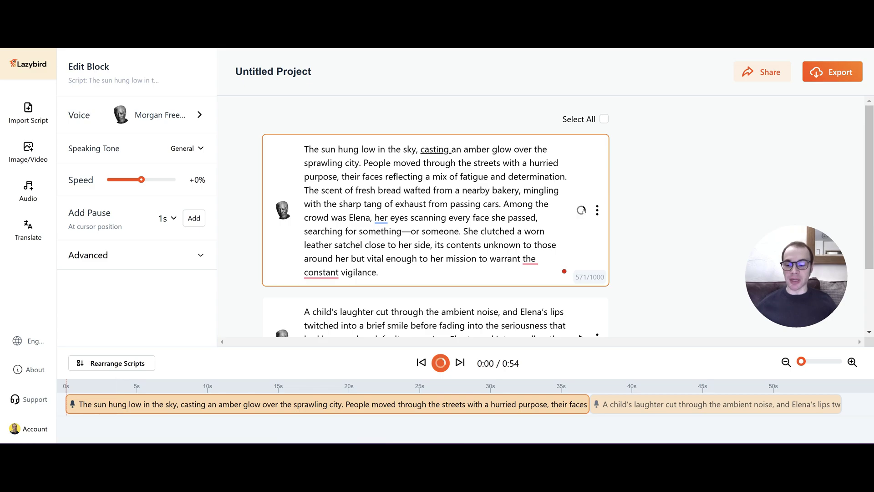
{"action": "key", "text": "XF86AudioLowerVolume"}
{"action": "key", "text": "XF86AudioLowerVolume"}
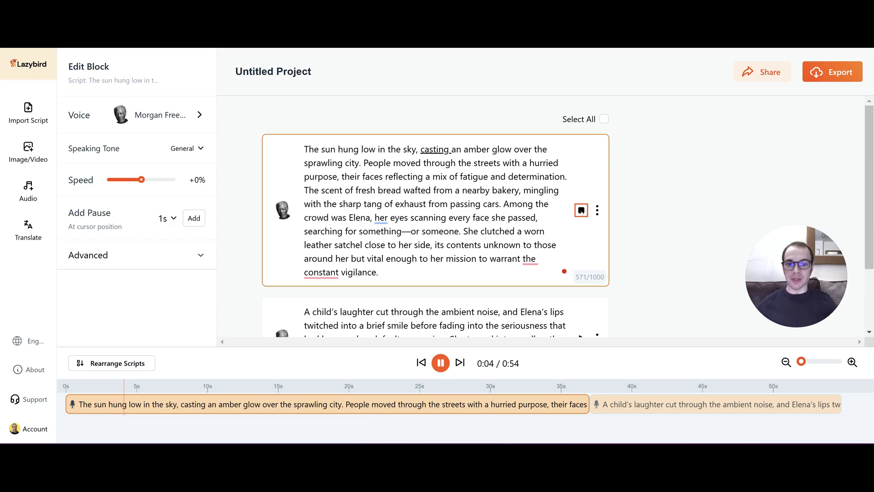
{"action": "left_click", "coordinate": [525, 234]}
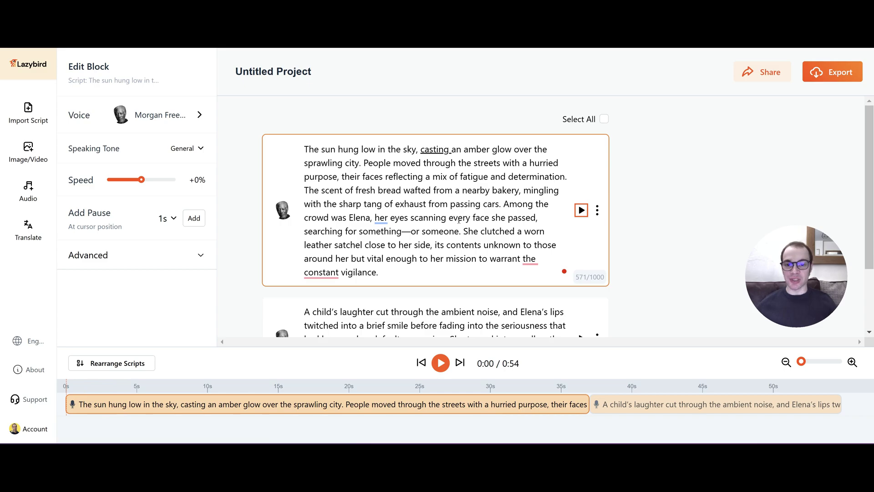
{"action": "left_click", "coordinate": [532, 234]}
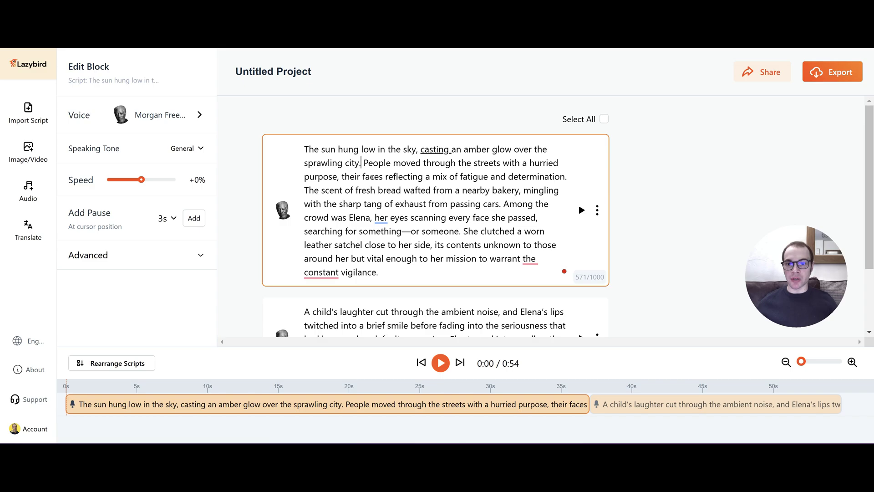
Insert a 3s pause after 'sprawling city.' and preview the first block.
{"action": "left_click", "coordinate": [169, 219]}
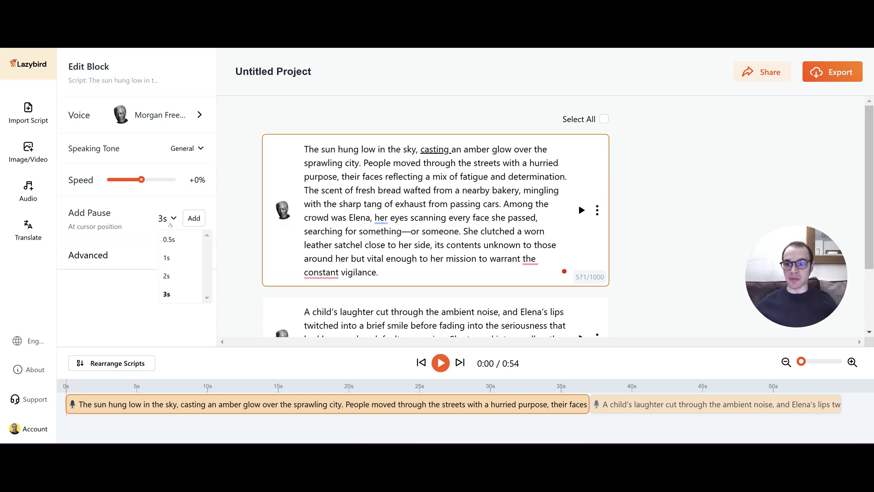
{"action": "left_click", "coordinate": [177, 294]}
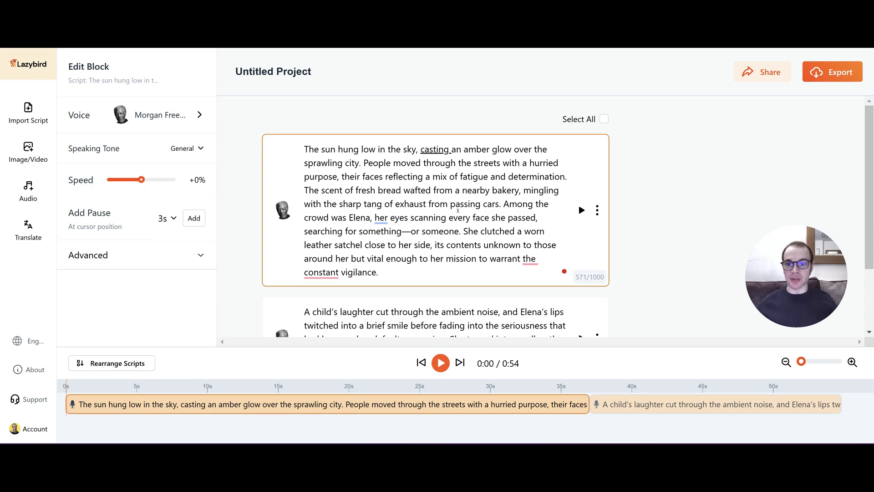
{"action": "left_click", "coordinate": [193, 219]}
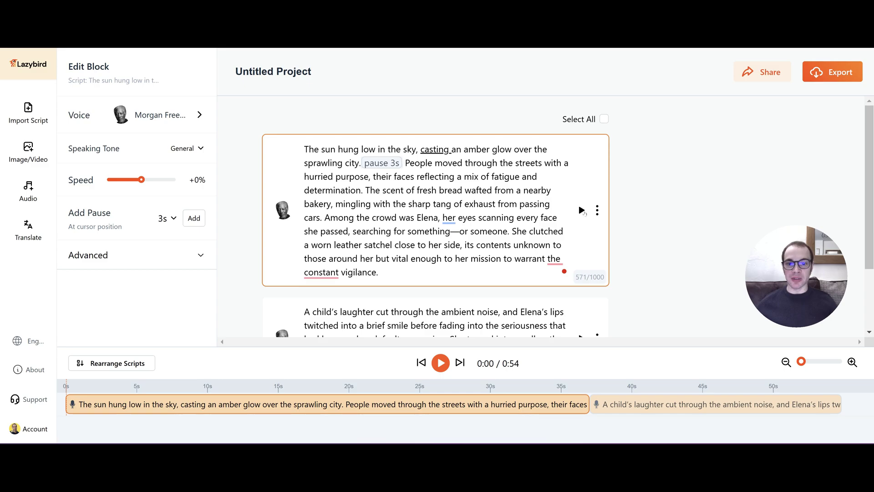
{"action": "left_click", "coordinate": [582, 211]}
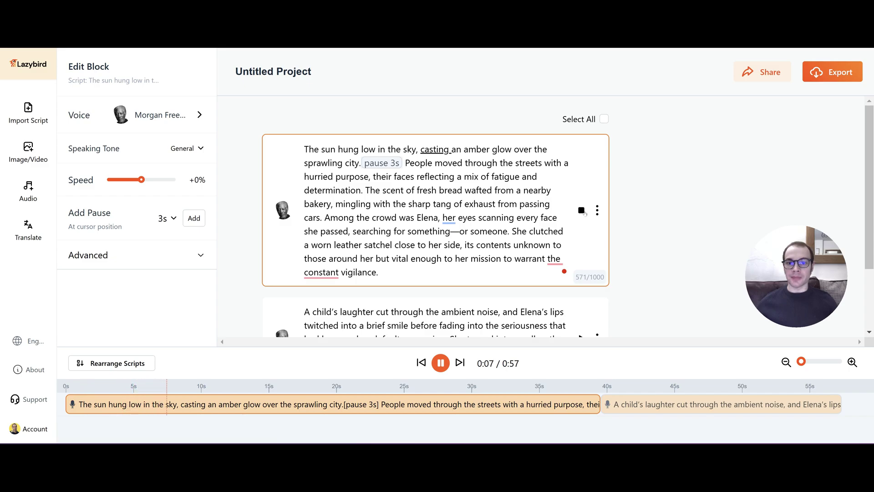
{"action": "left_click", "coordinate": [582, 210]}
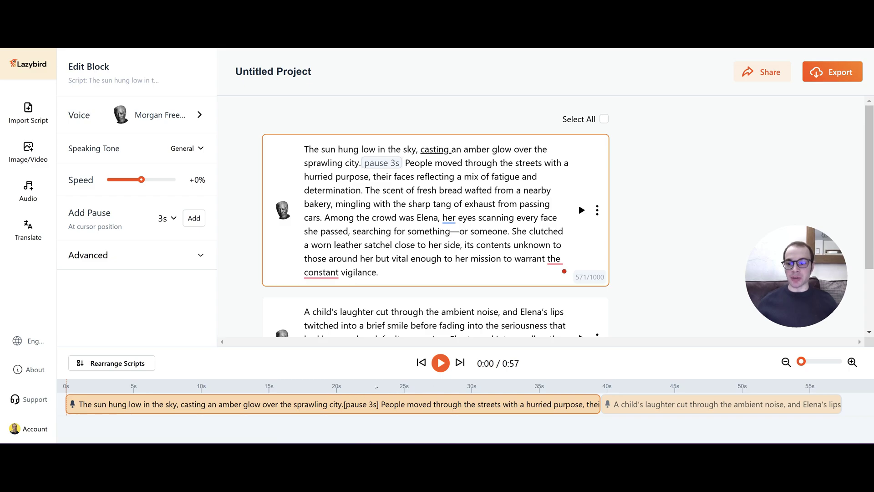
{"action": "left_click", "coordinate": [493, 365]}
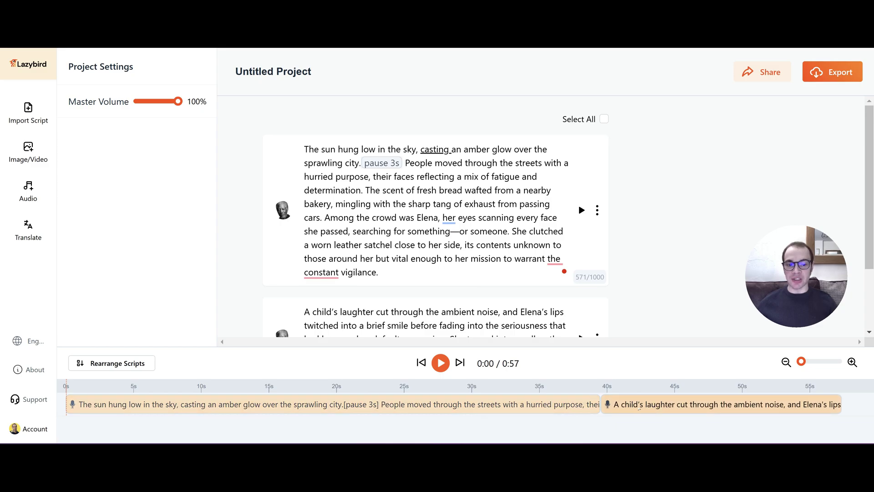
{"action": "right_click", "coordinate": [674, 405]}
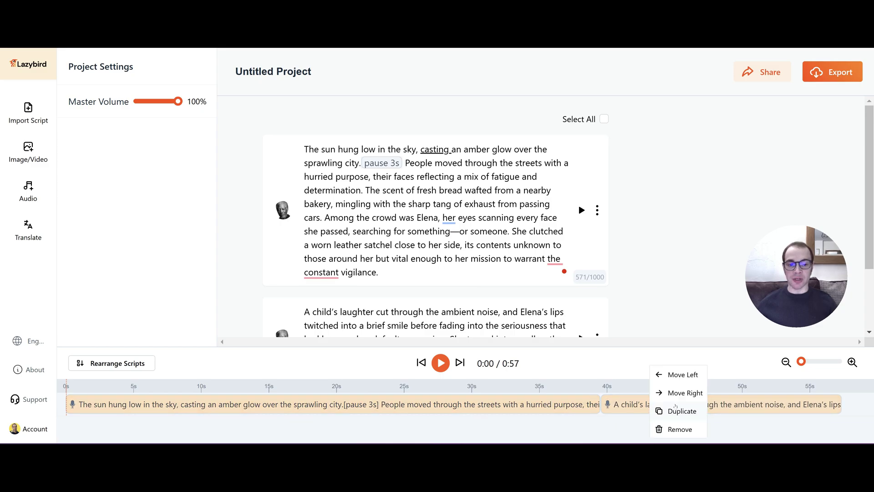
{"action": "left_click", "coordinate": [684, 394]}
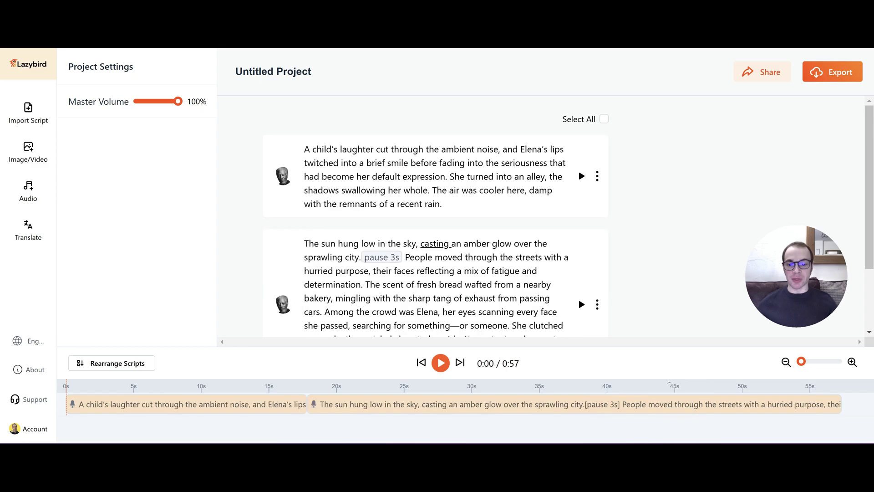
{"action": "right_click", "coordinate": [255, 410]}
{"action": "left_click", "coordinate": [291, 394]}
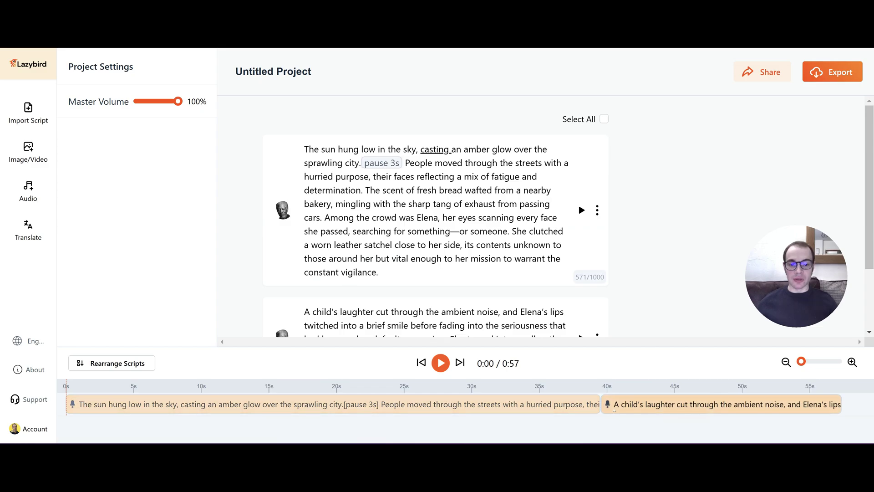
{"action": "left_click_drag", "start_coordinate": [619, 407], "coordinate": [640, 407]}
{"action": "left_click", "coordinate": [639, 408]}
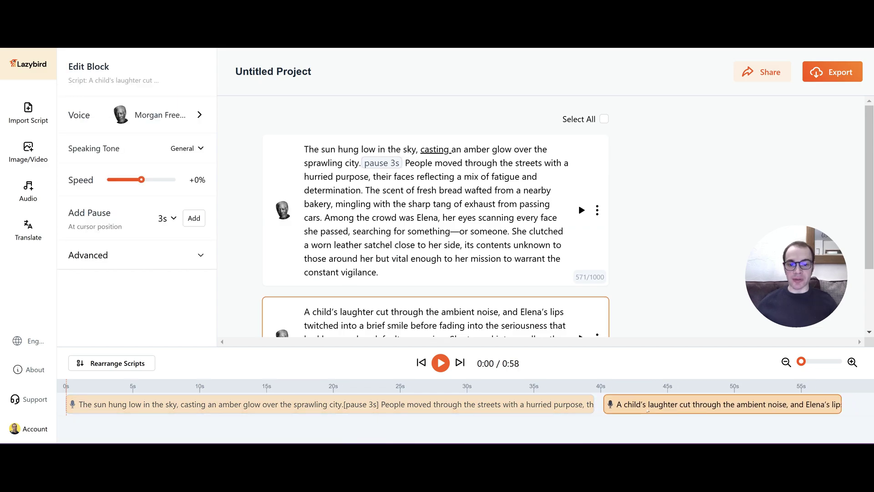
{"action": "right_click", "coordinate": [638, 408]}
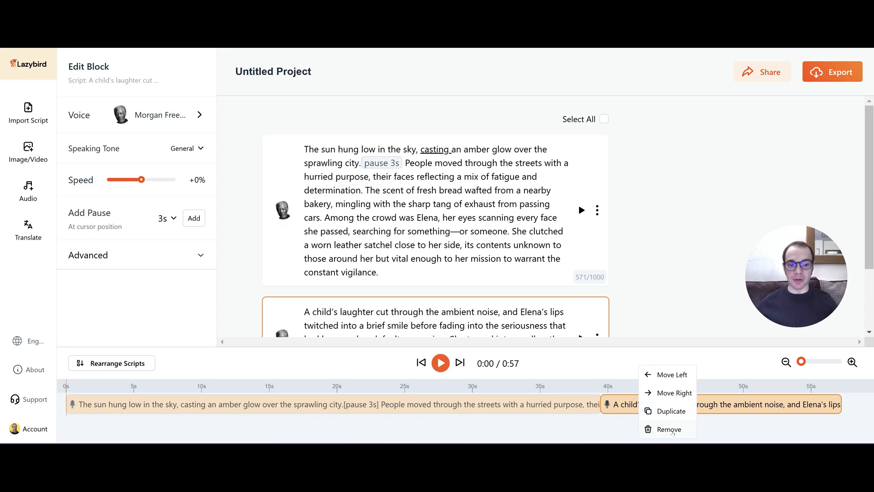
{"action": "key", "text": "Escape"}
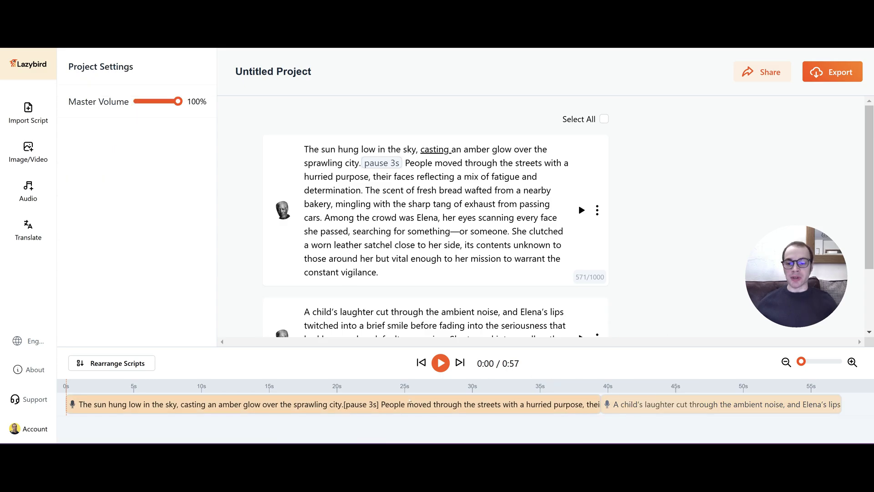
{"action": "left_click", "coordinate": [424, 404]}
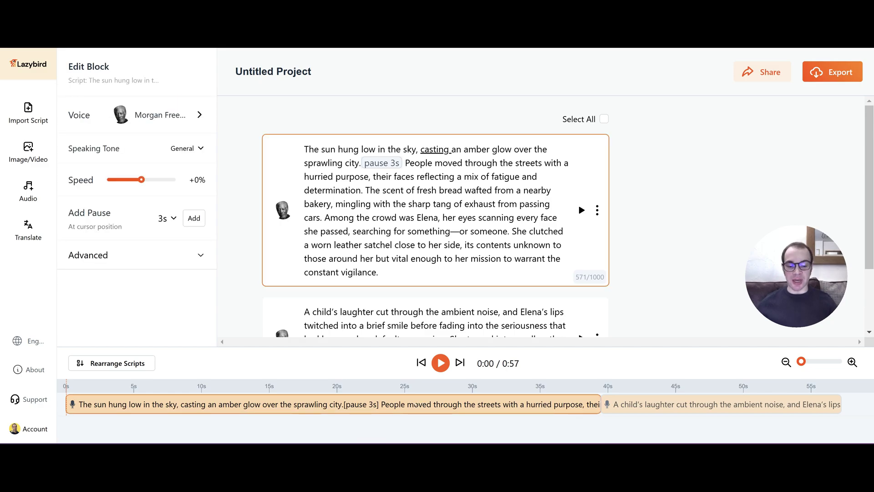
{"action": "right_click", "coordinate": [415, 404]}
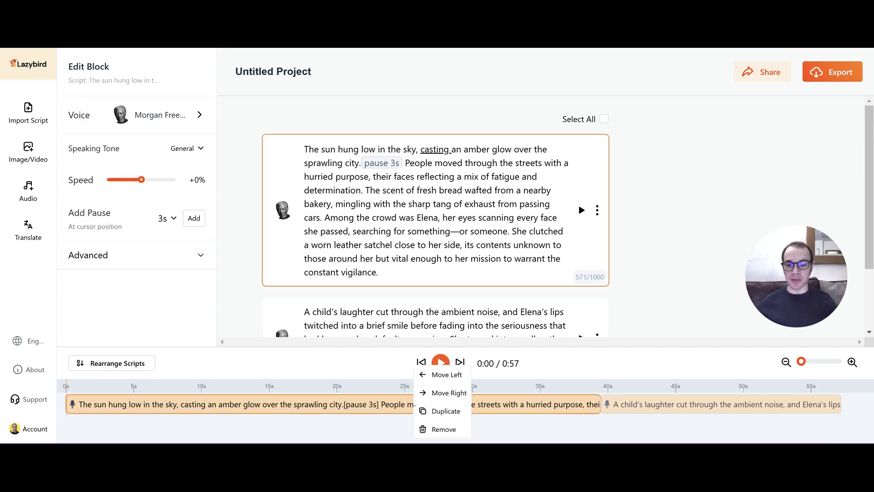
{"action": "key", "text": "Escape"}
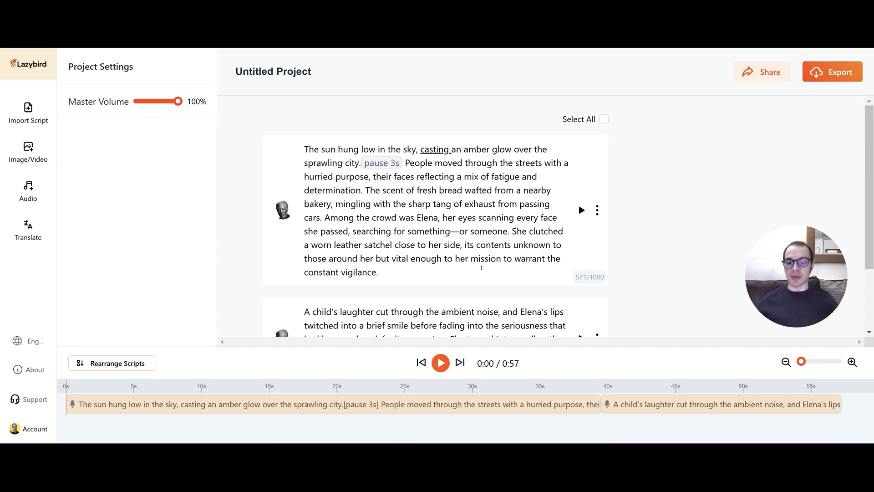
Browse the media library's Uploads, Stock Images and Stock Videos sections.
{"action": "left_click", "coordinate": [36, 157]}
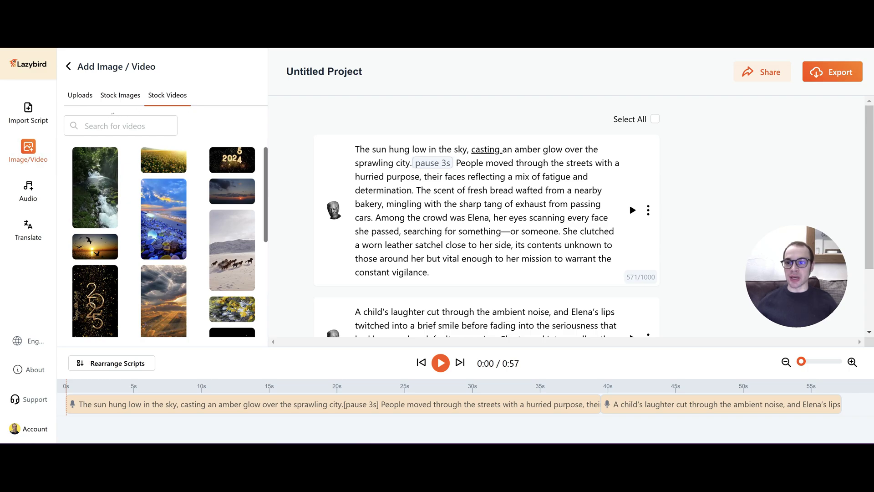
{"action": "left_click", "coordinate": [86, 99]}
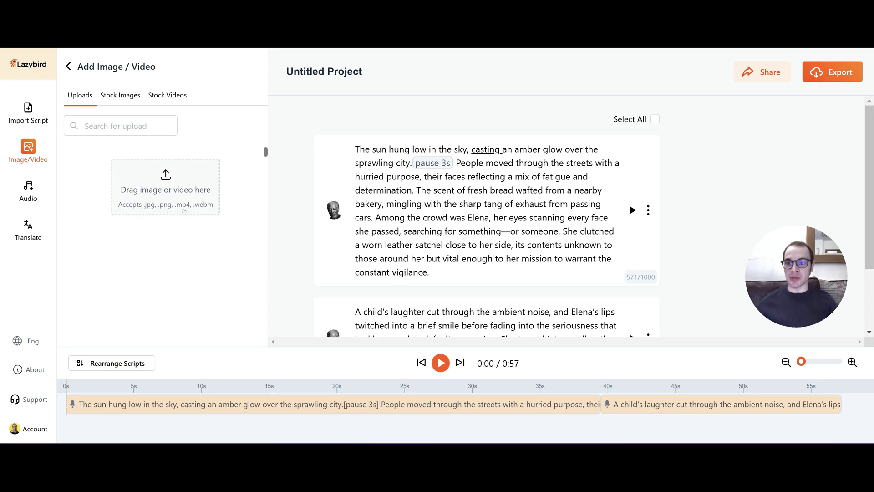
{"action": "left_click", "coordinate": [120, 95]}
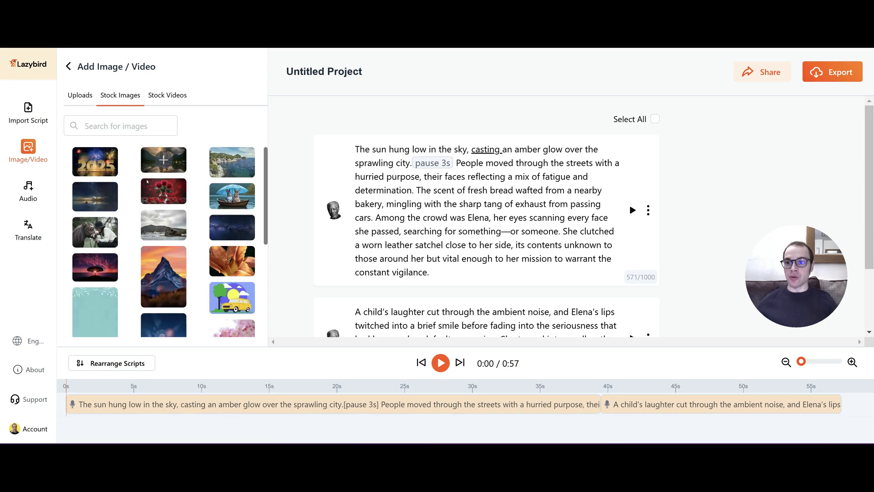
{"action": "left_click", "coordinate": [174, 99]}
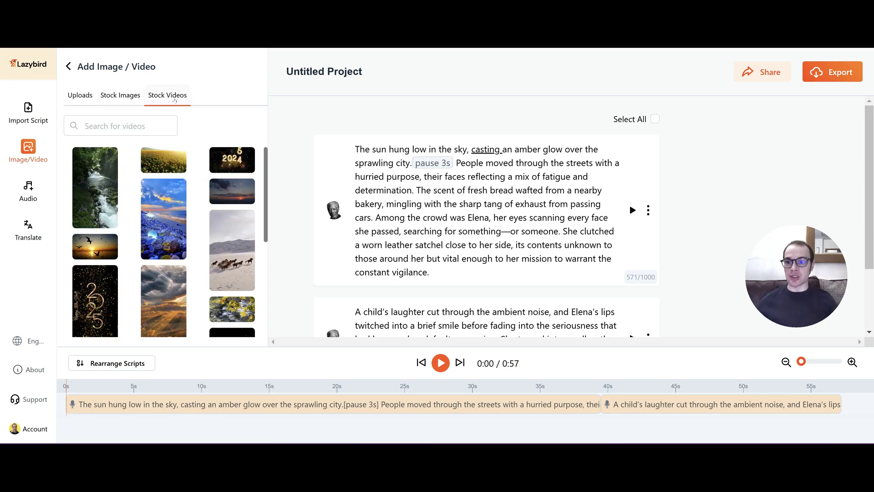
Set the playhead to about 0:11 and start a stock video search.
{"action": "left_click", "coordinate": [235, 387]}
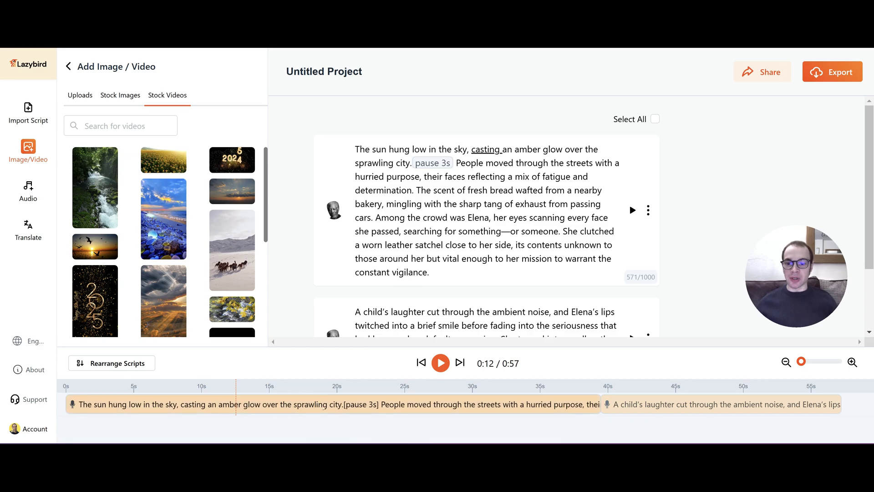
{"action": "left_click", "coordinate": [220, 400]}
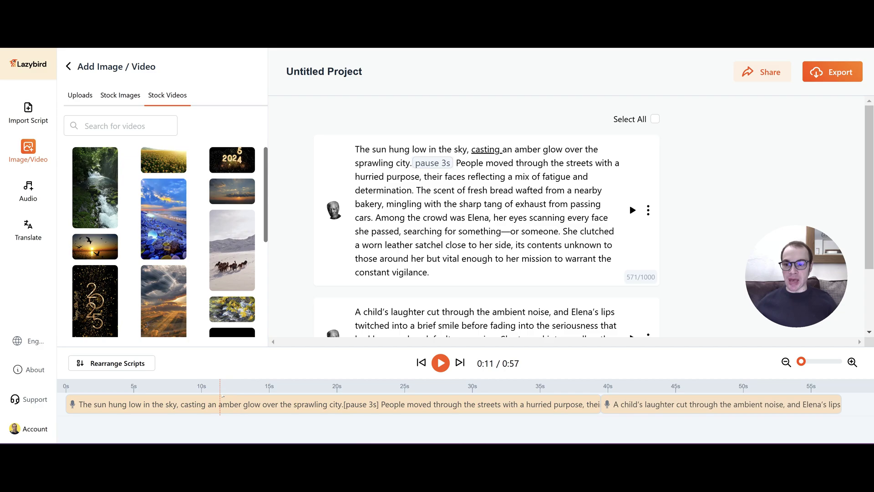
{"action": "left_click", "coordinate": [152, 127]}
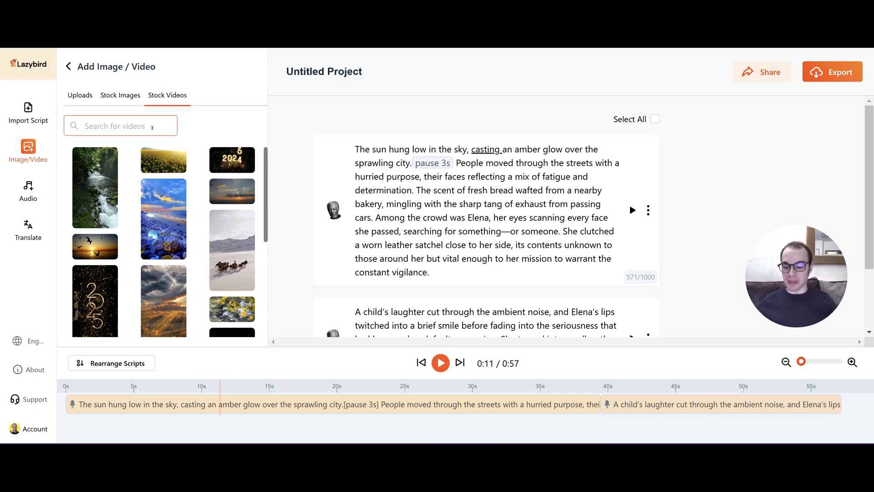
Search stock videos for 'amber' and add the autumn-leaves clip.
{"action": "type", "text": "amber"}
{"action": "mouse_move", "coordinate": [228, 173]}
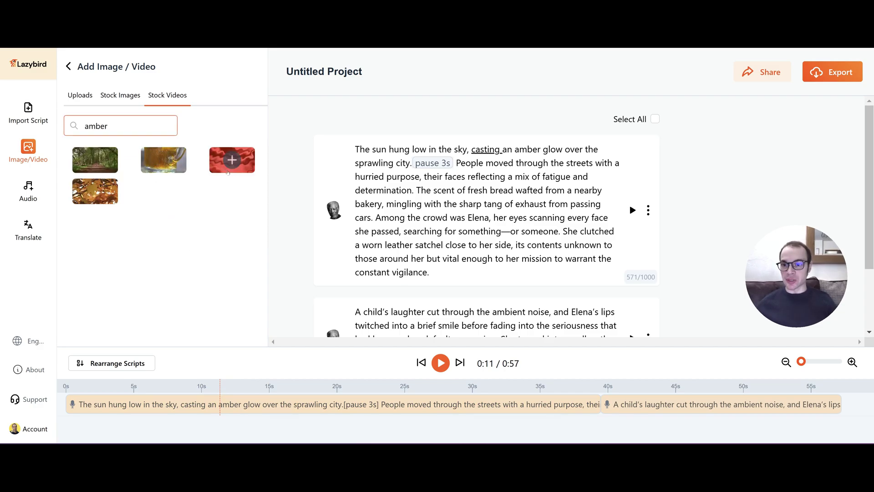
{"action": "mouse_move", "coordinate": [95, 192]}
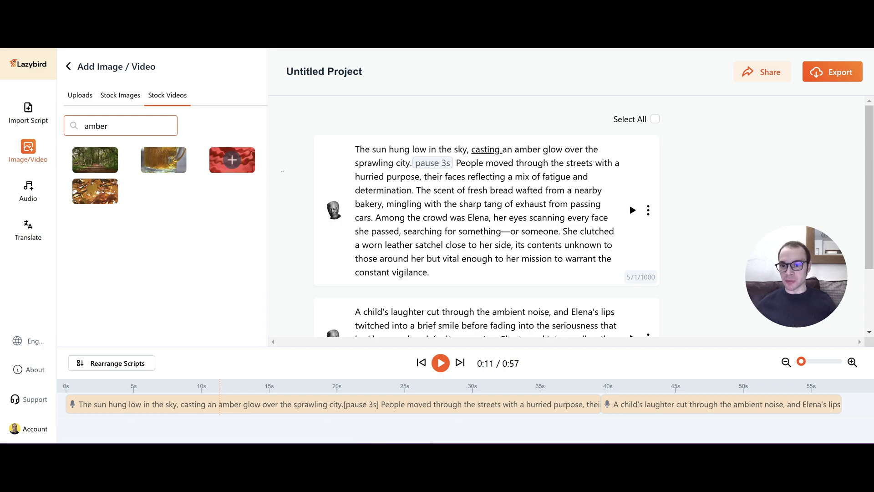
{"action": "left_click", "coordinate": [95, 191]}
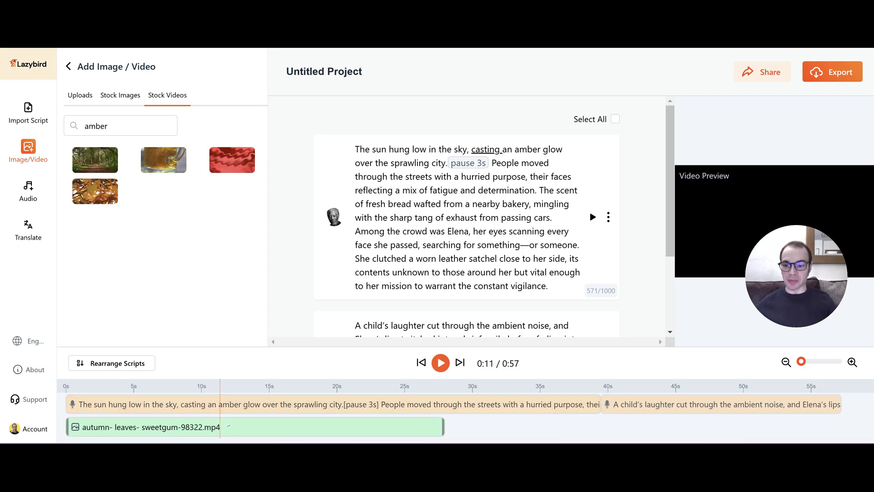
Move the autumn-leaves clip to start near 12s, shorten it, and preview it.
{"action": "left_click_drag", "start_coordinate": [191, 437], "coordinate": [346, 436]}
{"action": "left_click_drag", "start_coordinate": [598, 426], "coordinate": [344, 427]}
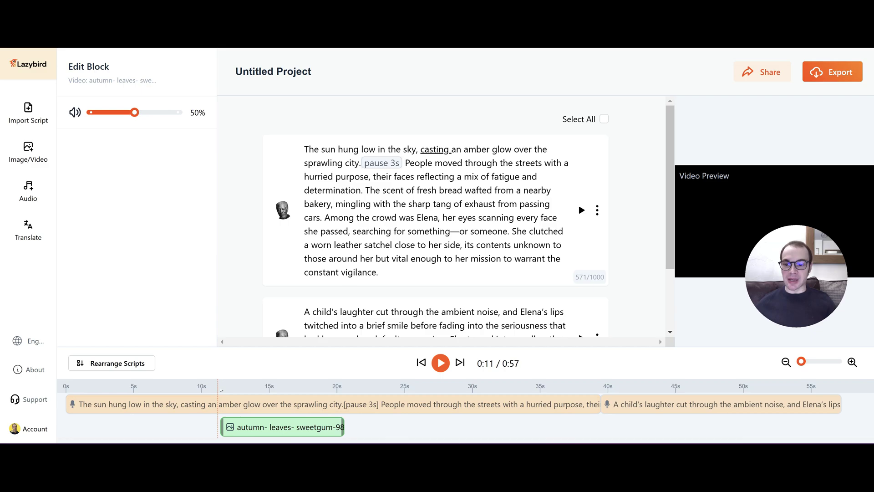
{"action": "left_click", "coordinate": [439, 364]}
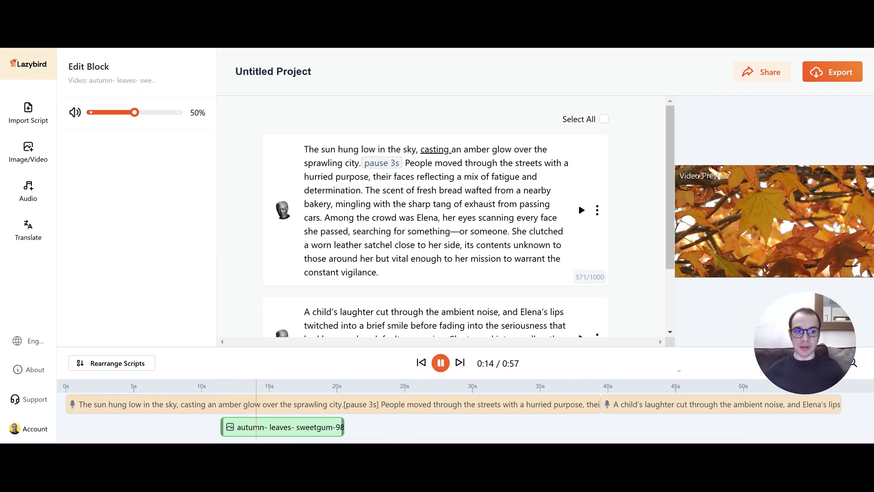
{"action": "left_click", "coordinate": [440, 363]}
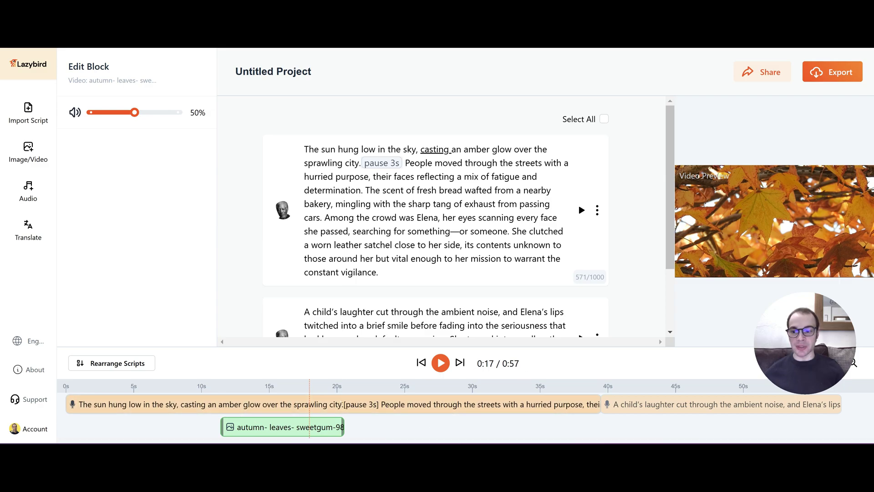
{"action": "left_click", "coordinate": [28, 152]}
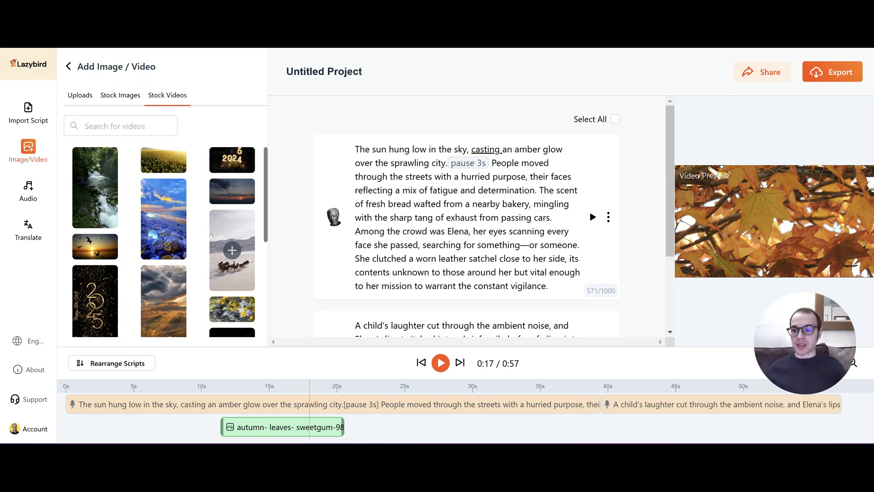
Add the horses stock clip and move it later on the timeline.
{"action": "left_click", "coordinate": [461, 405]}
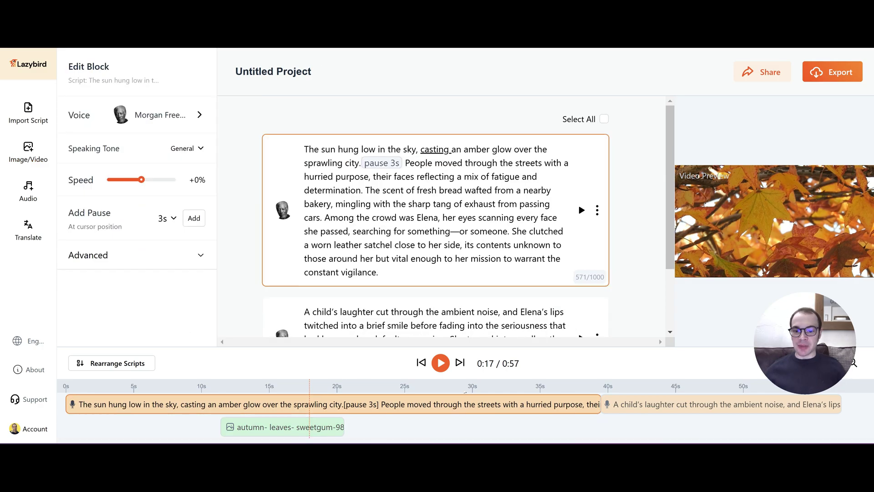
{"action": "left_click", "coordinate": [499, 369]}
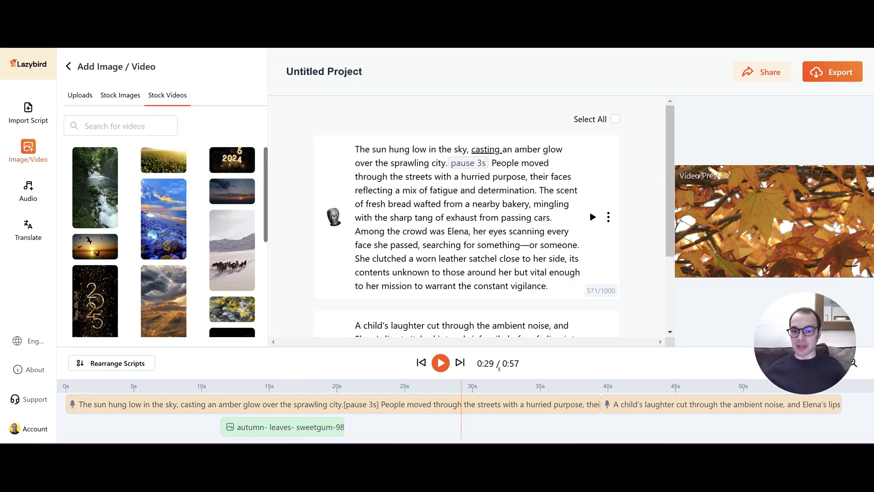
{"action": "left_click", "coordinate": [232, 249]}
{"action": "left_click_drag", "start_coordinate": [457, 426], "coordinate": [600, 426]}
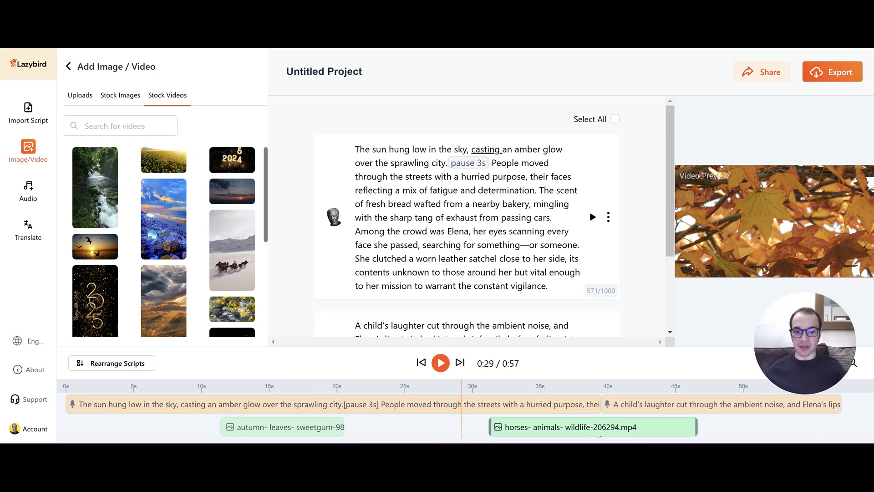
Place the Matterhorn stock image before the horses clip.
{"action": "left_click", "coordinate": [22, 151]}
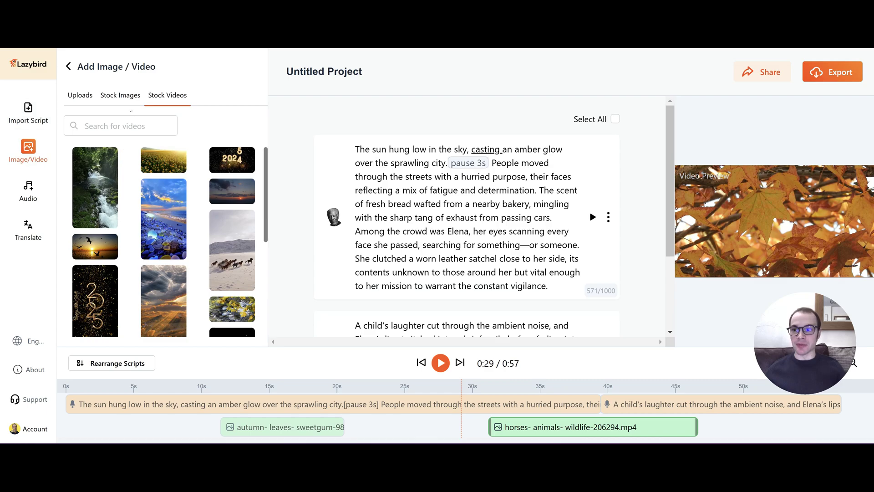
{"action": "left_click", "coordinate": [121, 95]}
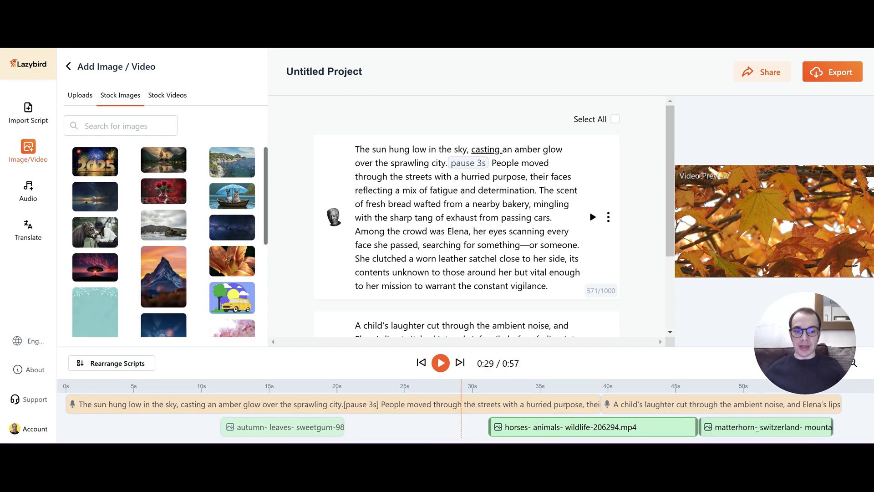
{"action": "left_click_drag", "start_coordinate": [757, 430], "coordinate": [463, 427]}
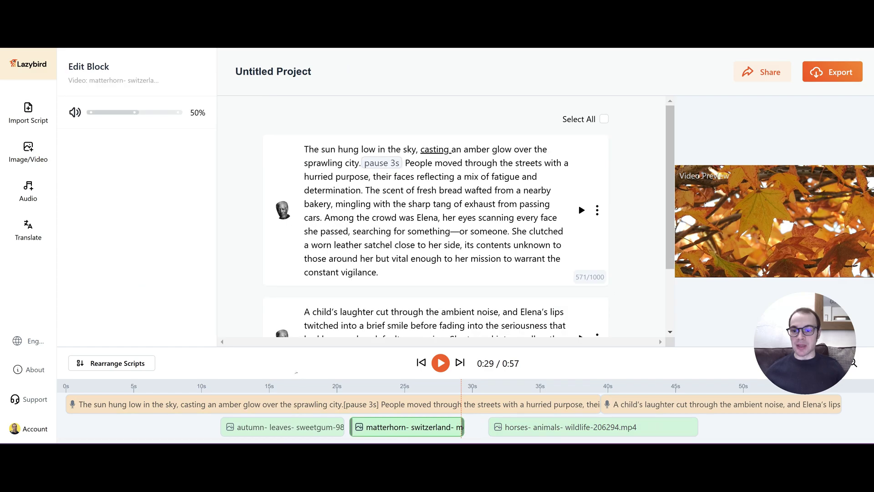
Preview from about 20s, then close the gap between Matterhorn and horses.
{"action": "left_click", "coordinate": [337, 386]}
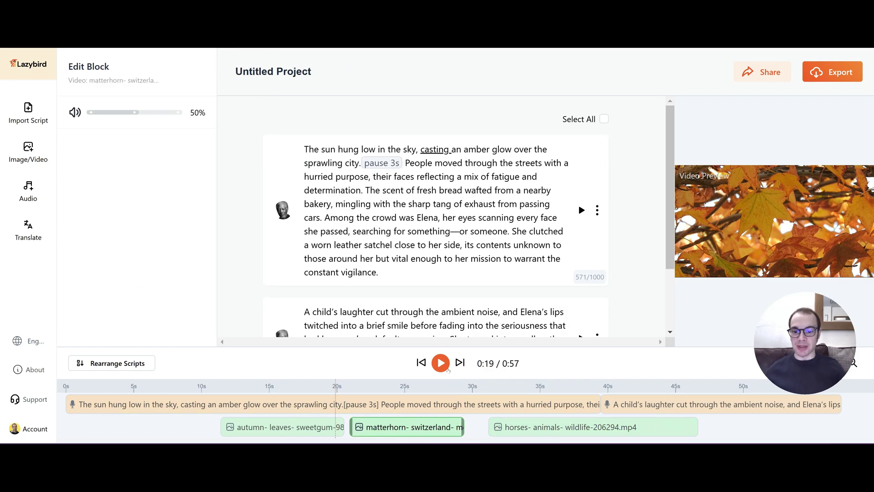
{"action": "left_click", "coordinate": [440, 363]}
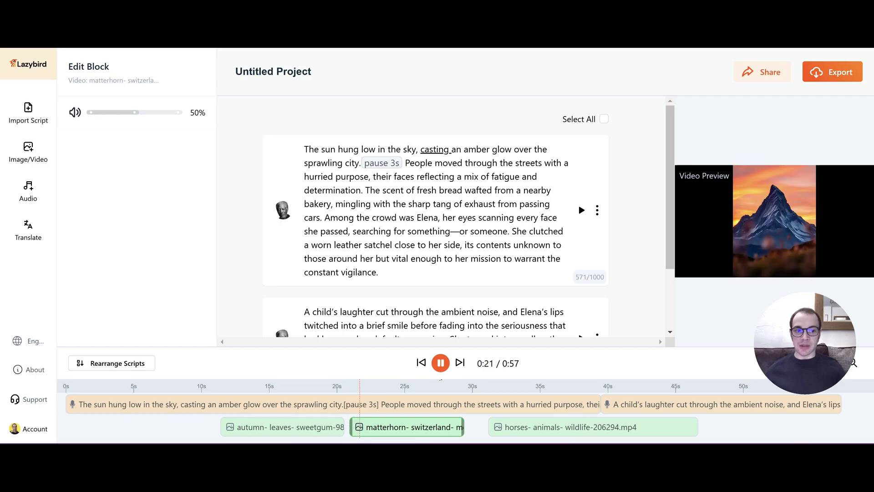
{"action": "left_click", "coordinate": [442, 364]}
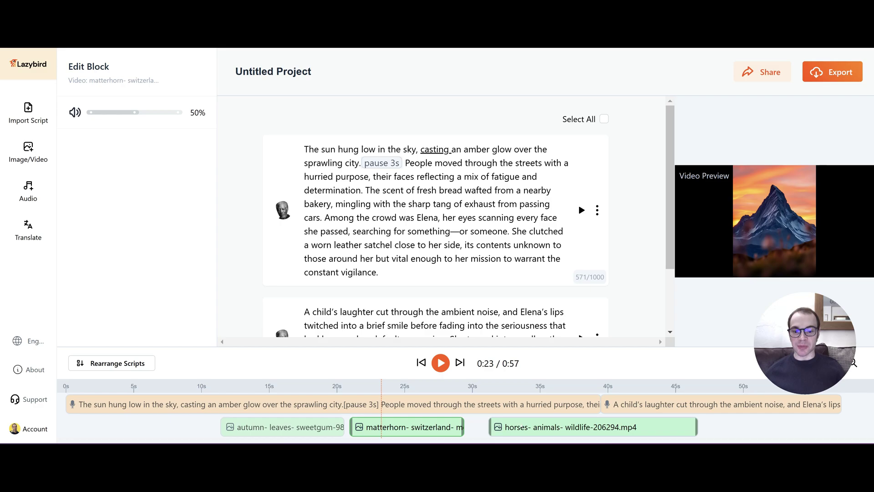
{"action": "left_click_drag", "start_coordinate": [521, 427], "coordinate": [495, 431]}
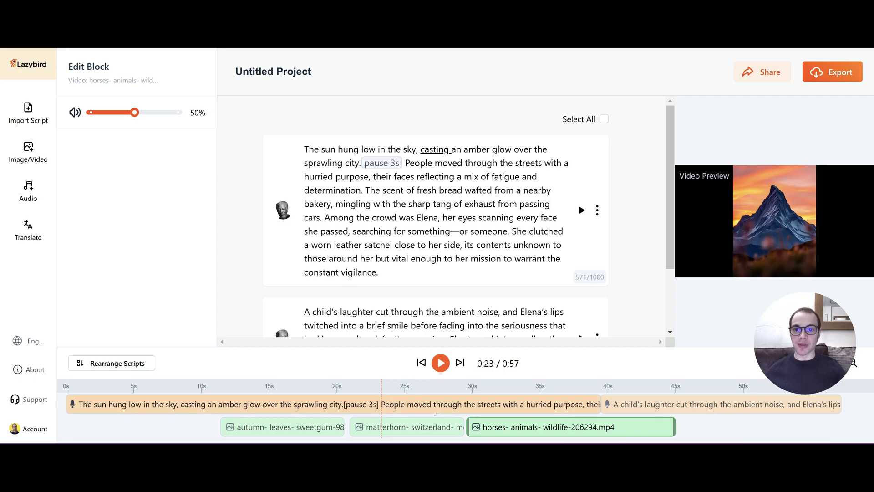
Preview the Oceanside track from the Stock Music list.
{"action": "left_click", "coordinate": [28, 192]}
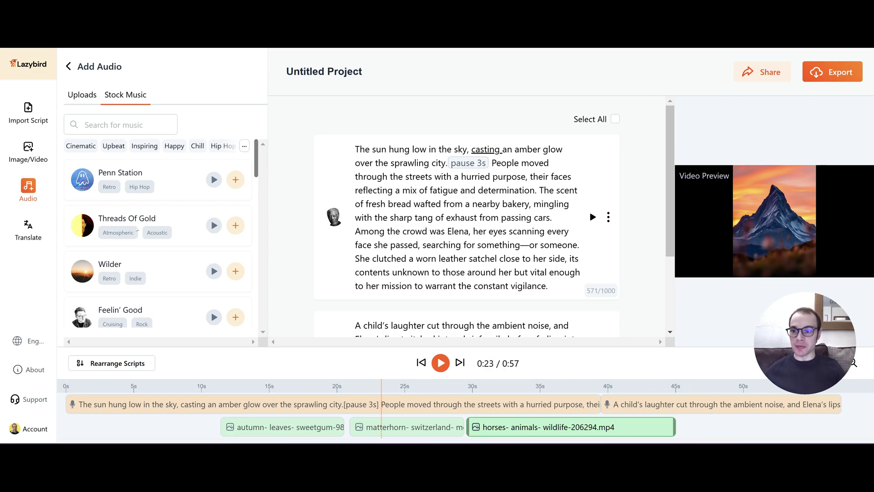
{"action": "scroll", "coordinate": [170, 224], "scroll_direction": "down", "scroll_amount": 3}
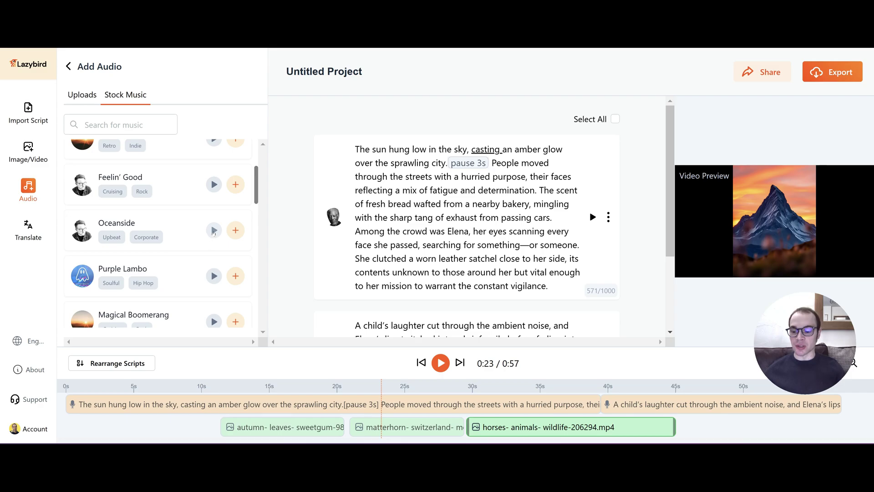
{"action": "left_click", "coordinate": [214, 230]}
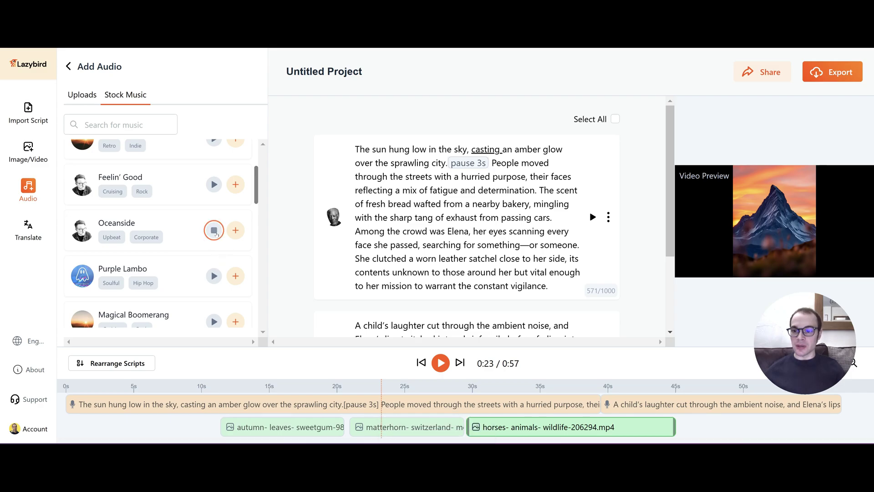
Add Oceanside as background music, trim it to the video's end, volume 15%.
{"action": "left_click", "coordinate": [215, 232]}
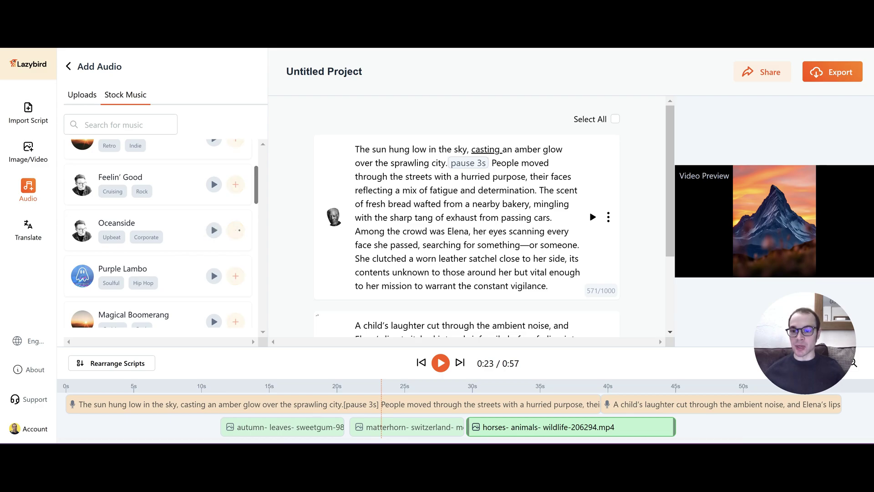
{"action": "left_click", "coordinate": [237, 230]}
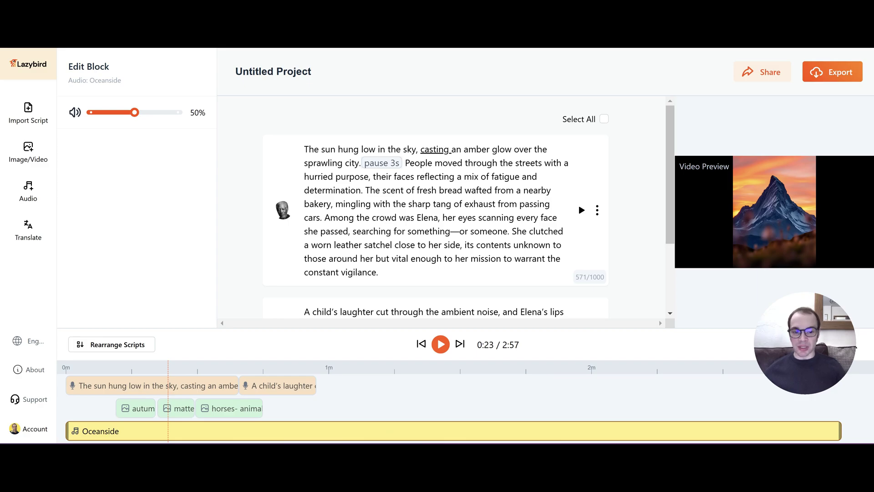
{"action": "left_click_drag", "start_coordinate": [842, 431], "coordinate": [322, 430]}
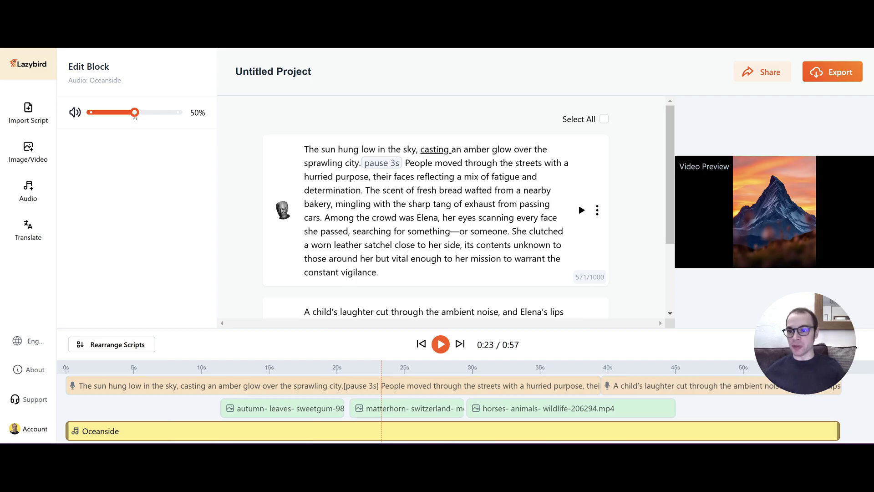
{"action": "left_click_drag", "start_coordinate": [134, 112], "coordinate": [104, 113]}
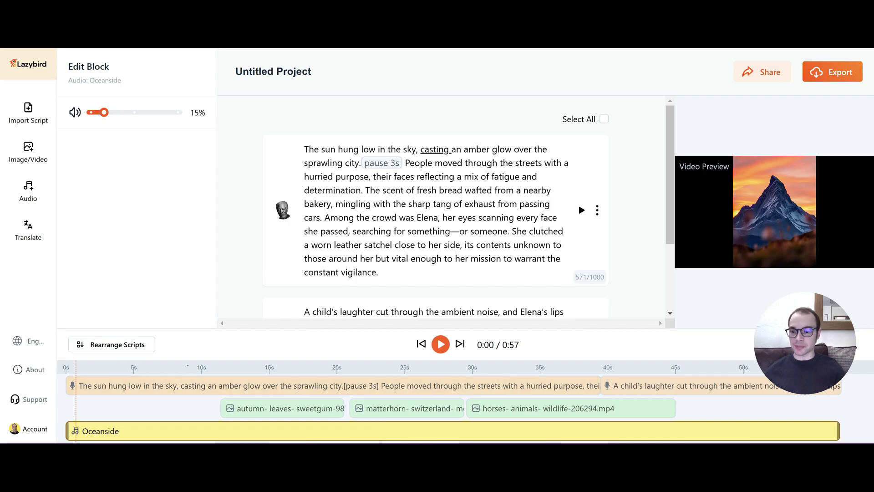
Play the video from the start to check the music, then pause.
{"action": "key", "text": "space"}
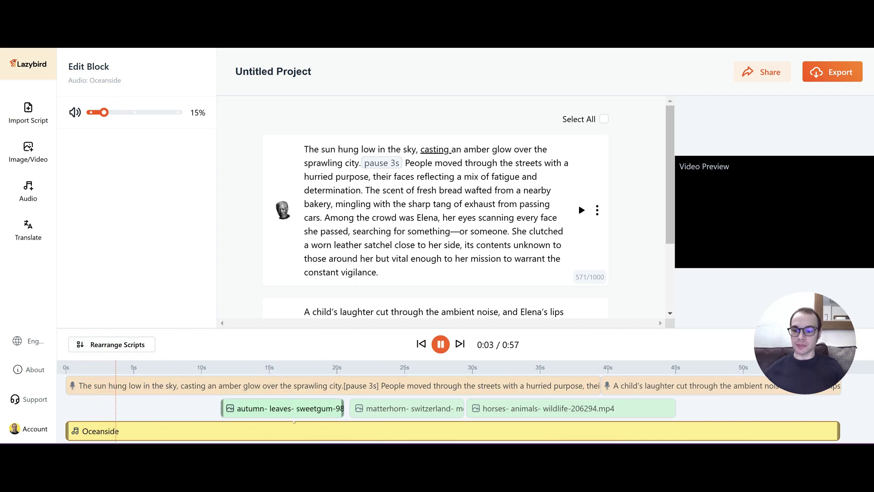
{"action": "key", "text": "XF86AudioLowerVolume"}
{"action": "key", "text": "XF86AudioLowerVolume"}
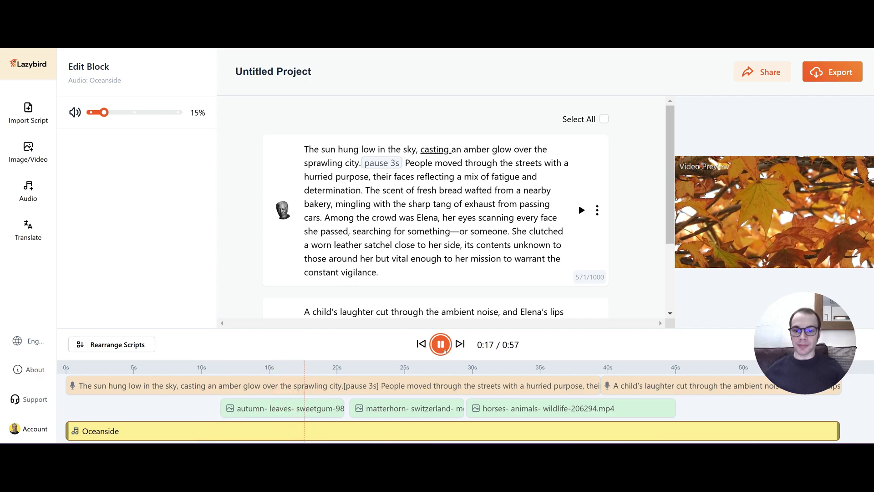
{"action": "left_click", "coordinate": [443, 348]}
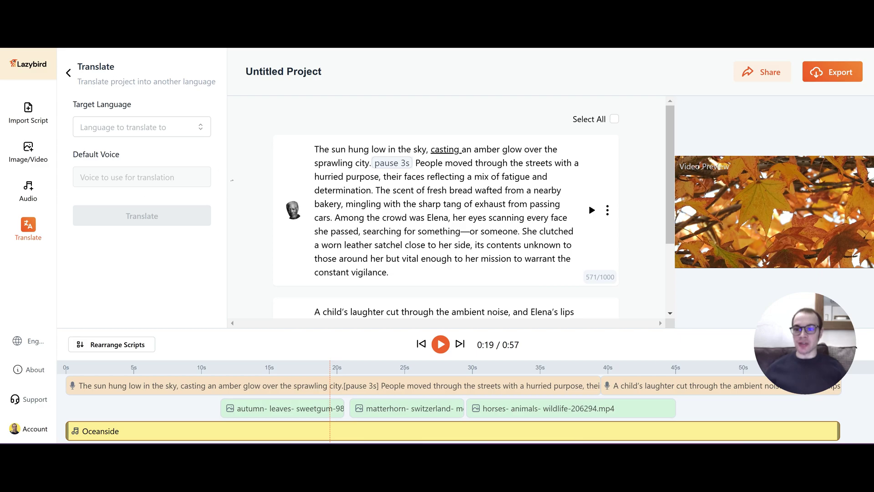
Set the translation target to German (Germany) with the Danny (Multilingual) voice.
{"action": "left_click", "coordinate": [169, 135]}
{"action": "scroll", "coordinate": [166, 187], "scroll_direction": "down", "scroll_amount": 10}
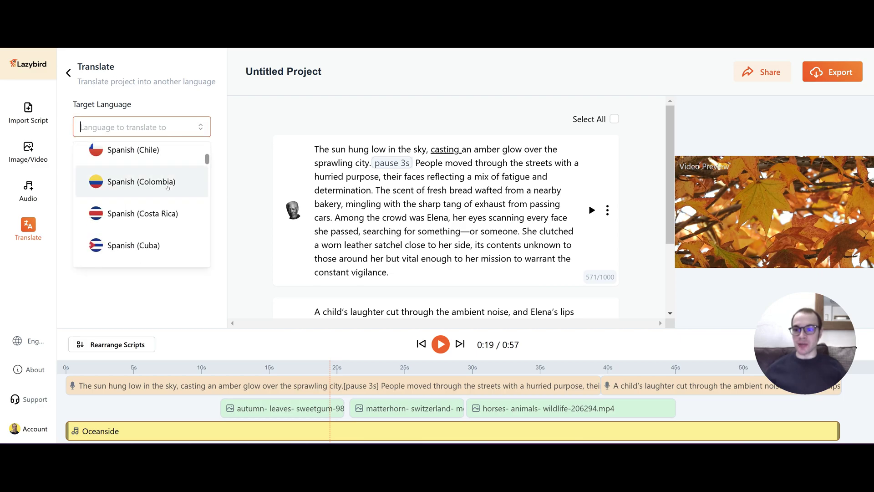
{"action": "scroll", "coordinate": [165, 189], "scroll_direction": "down", "scroll_amount": 5}
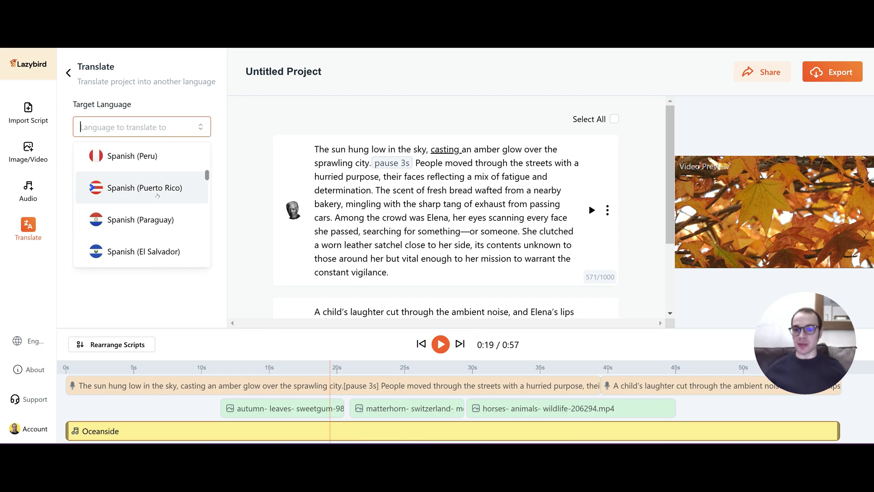
{"action": "scroll", "coordinate": [159, 208], "scroll_direction": "down", "scroll_amount": 3}
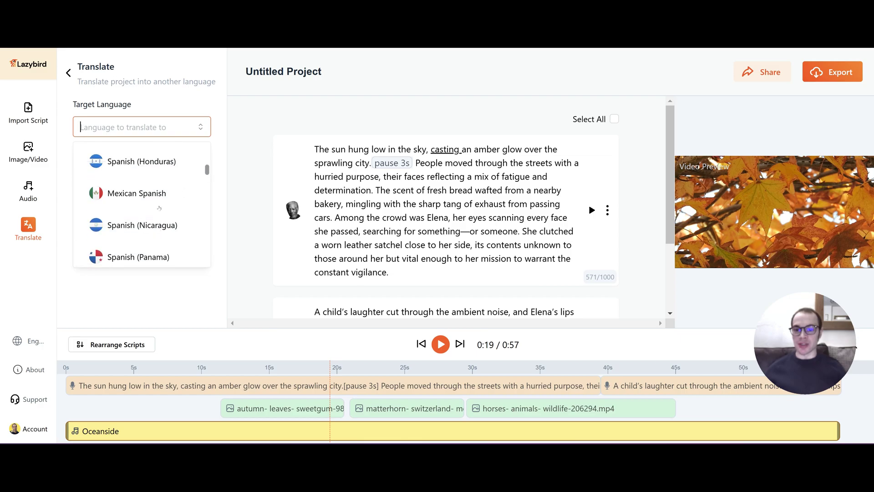
{"action": "scroll", "coordinate": [159, 208], "scroll_direction": "up", "scroll_amount": 8}
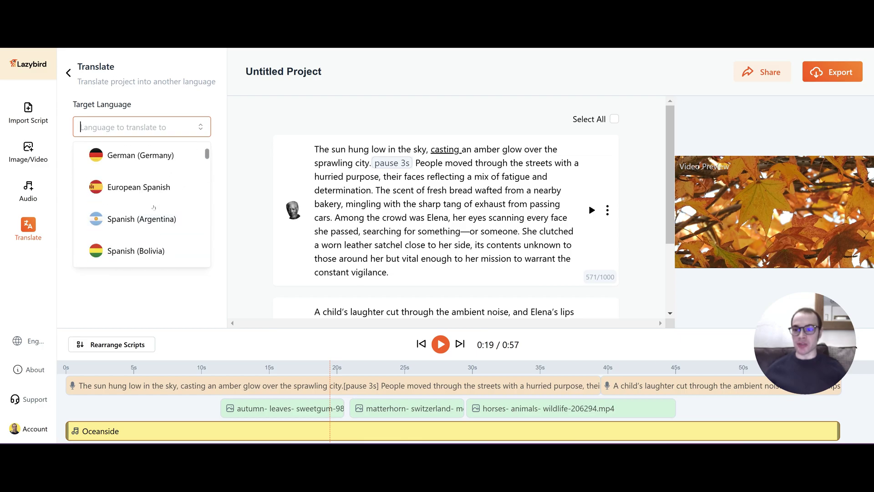
{"action": "left_click", "coordinate": [141, 155]}
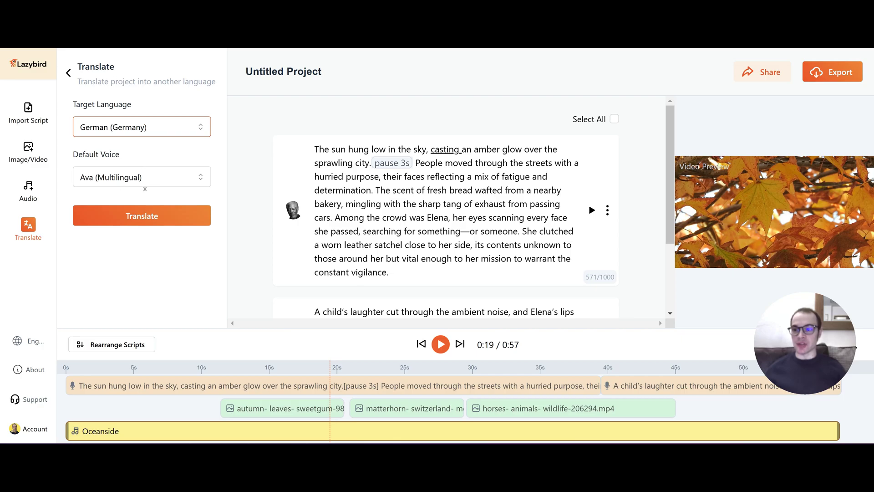
{"action": "left_click", "coordinate": [144, 186]}
{"action": "scroll", "coordinate": [159, 235], "scroll_direction": "down", "scroll_amount": 3}
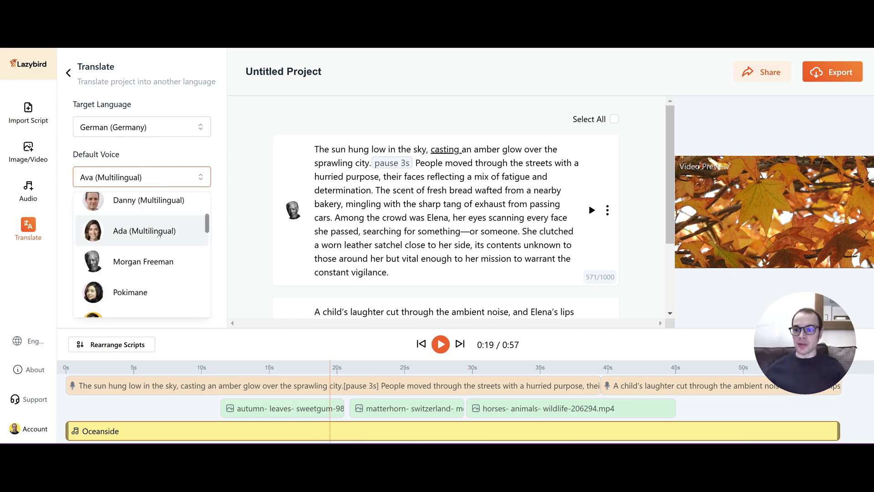
{"action": "left_click", "coordinate": [156, 206]}
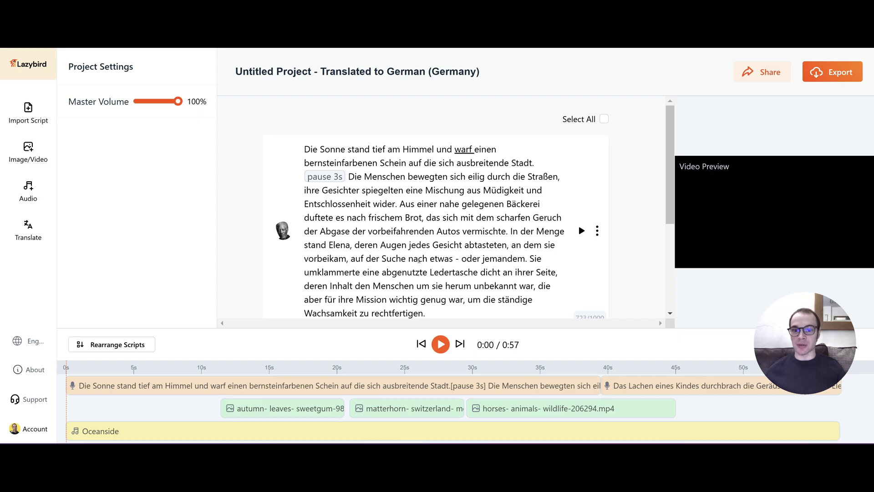
Preview the German translated video, then stop playback.
{"action": "left_click", "coordinate": [441, 344]}
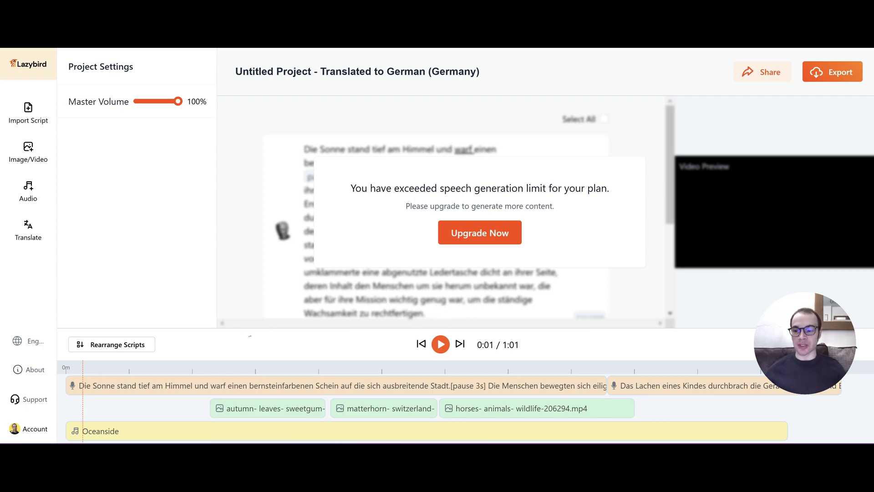
{"action": "left_click", "coordinate": [440, 345]}
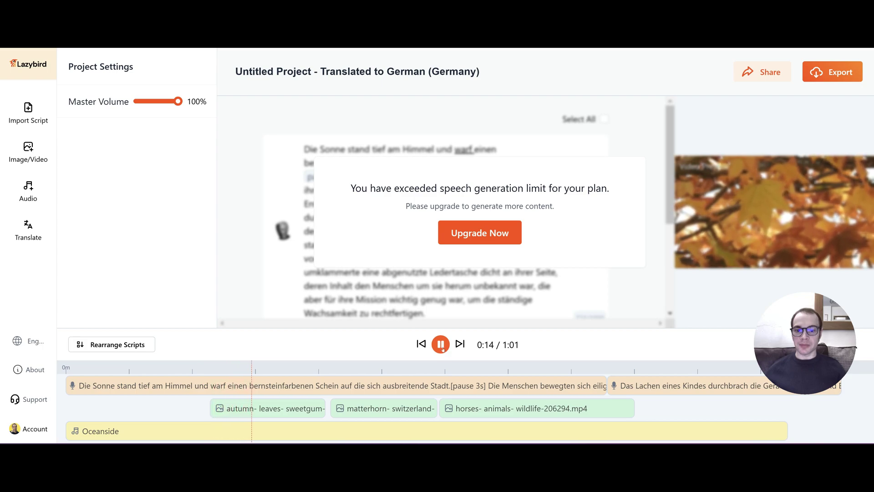
{"action": "left_click", "coordinate": [441, 347]}
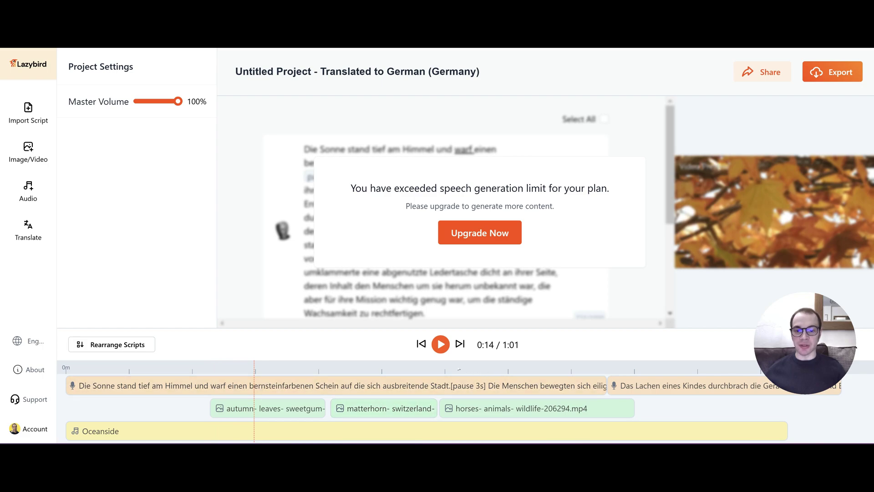
Bring up the Import Script options and keep Split by paragraphs.
{"action": "left_click", "coordinate": [28, 112]}
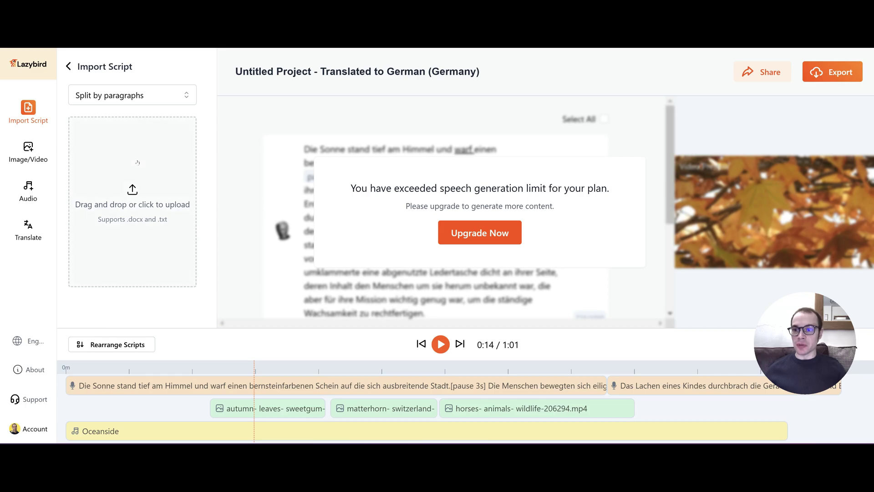
{"action": "left_click", "coordinate": [140, 99]}
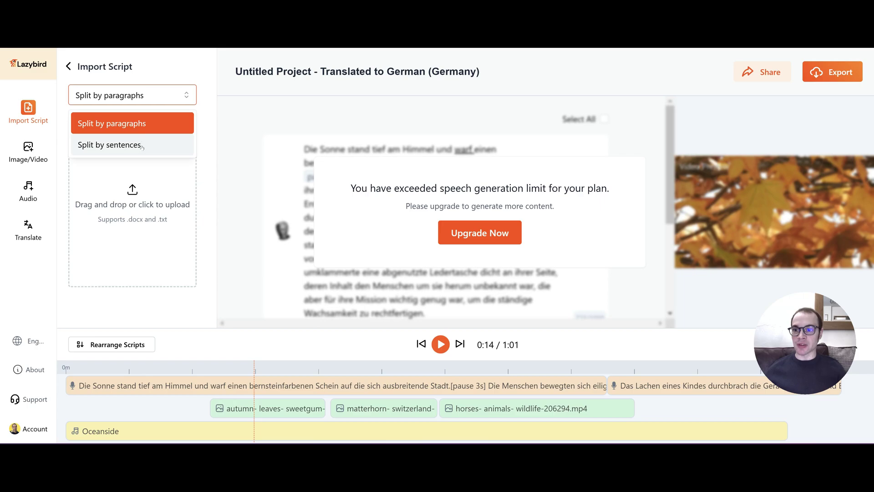
{"action": "left_click", "coordinate": [234, 134]}
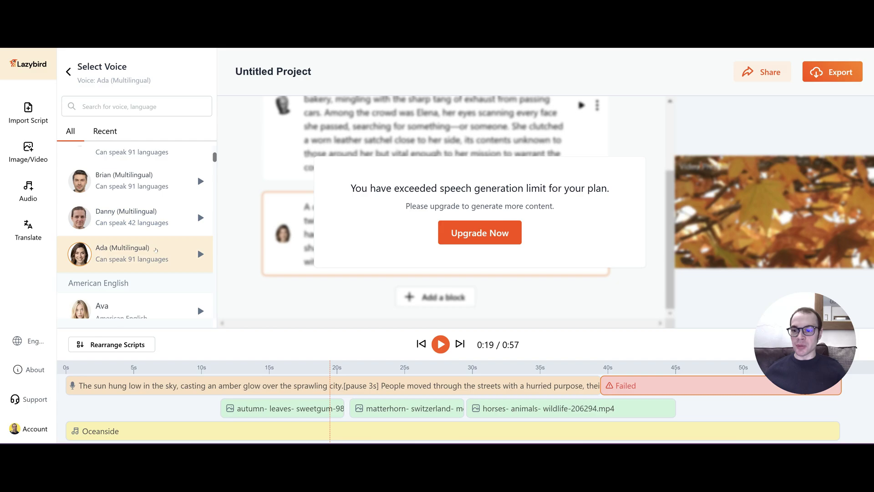
Scroll down Lazybird's pricing page to the Free, Pay-as-you-go and $7/month Premium plans.
{"action": "scroll", "coordinate": [159, 260], "scroll_direction": "down", "scroll_amount": 6}
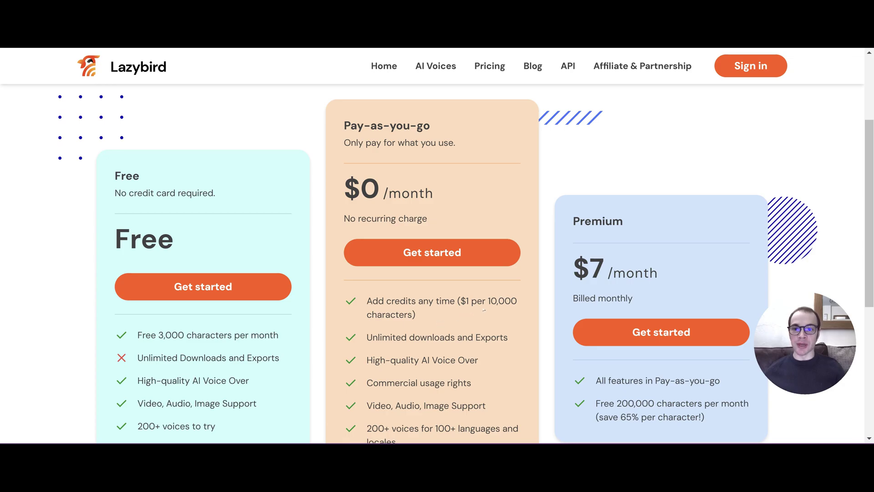
Scroll through the plan features and the AppSumo Tier 1 ($49) and Tier 2 ($129) comparison.
{"action": "left_click_drag", "start_coordinate": [868, 158], "coordinate": [872, 176]}
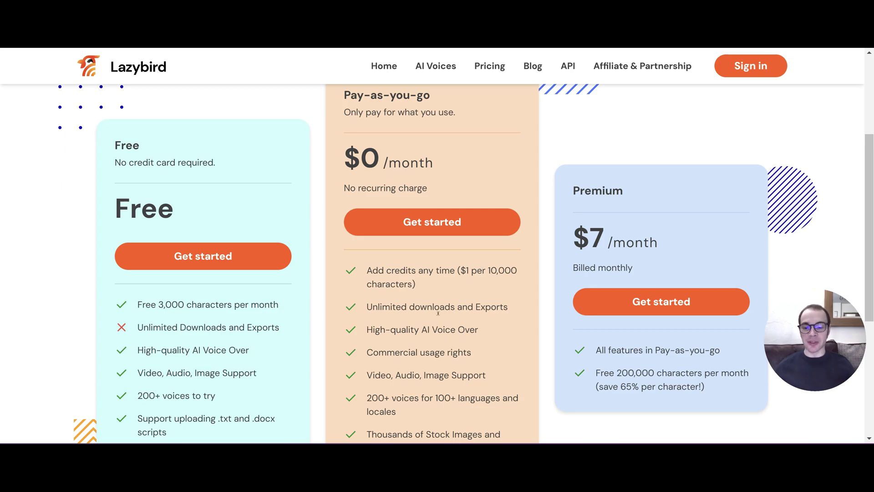
{"action": "scroll", "coordinate": [438, 314], "scroll_direction": "down", "scroll_amount": 3}
{"action": "scroll", "coordinate": [457, 320], "scroll_direction": "up", "scroll_amount": 3}
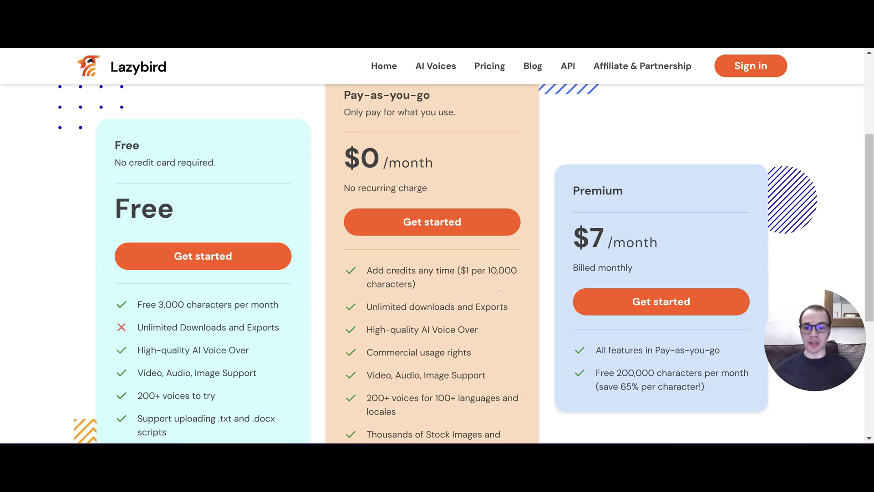
{"action": "scroll", "coordinate": [501, 289], "scroll_direction": "down", "scroll_amount": 3}
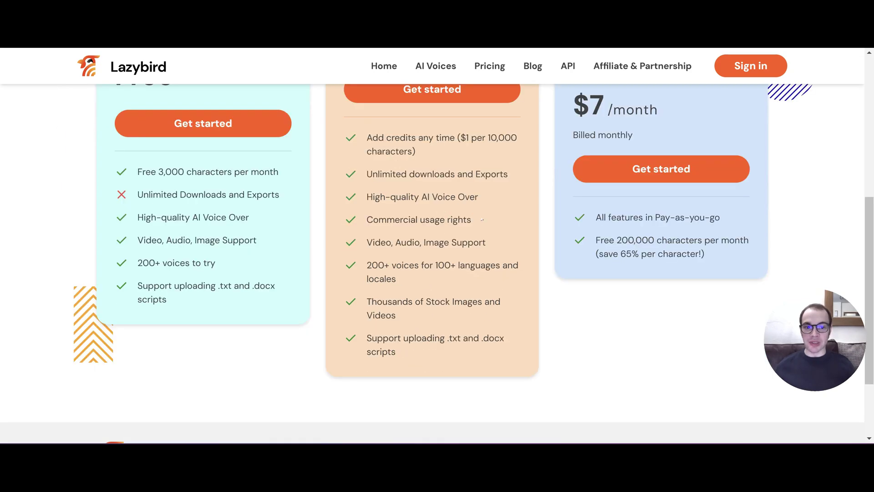
{"action": "scroll", "coordinate": [628, 248], "scroll_direction": "up", "scroll_amount": 3}
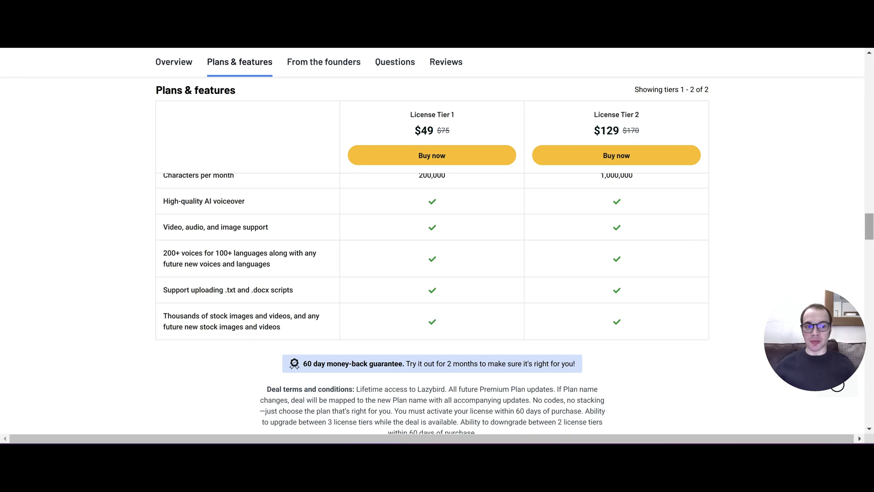
Scroll back up the AppSumo Plans & features tier comparison table.
{"action": "scroll", "coordinate": [870, 229], "scroll_direction": "up", "scroll_amount": 2}
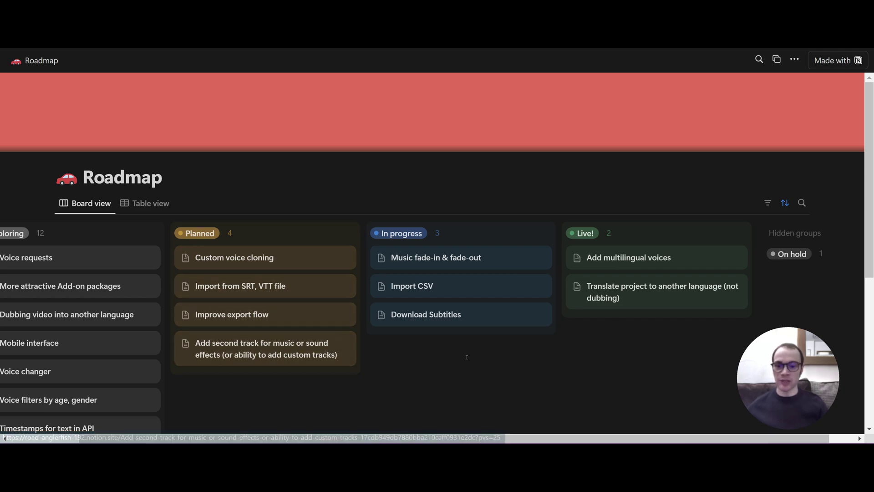
Scroll the Notion roadmap board sideways and down to review the Exploring column.
{"action": "scroll", "coordinate": [448, 441], "scroll_direction": "left", "scroll_amount": 3}
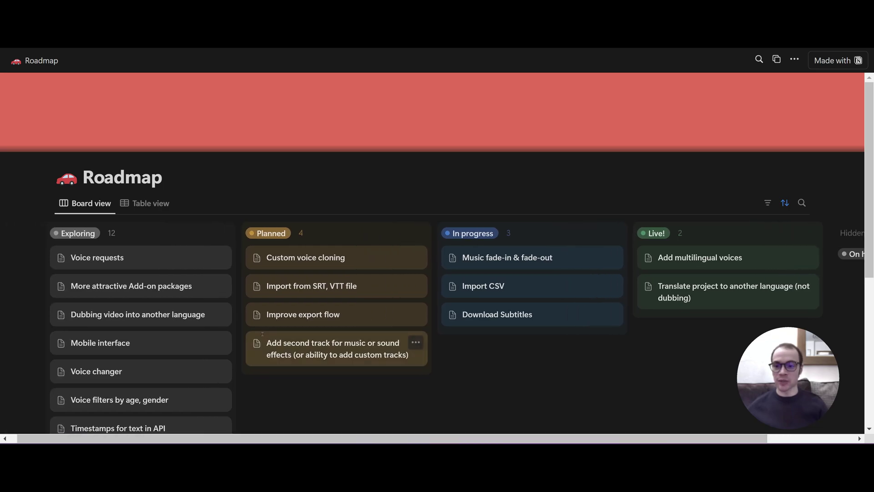
{"action": "scroll", "coordinate": [134, 305], "scroll_direction": "down", "scroll_amount": 3}
{"action": "scroll", "coordinate": [134, 305], "scroll_direction": "down", "scroll_amount": 3}
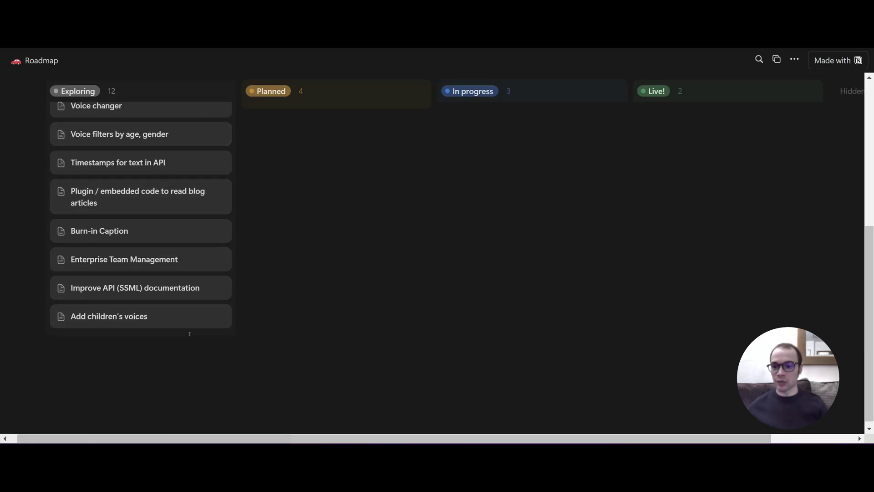
{"action": "scroll", "coordinate": [159, 304], "scroll_direction": "up", "scroll_amount": 3}
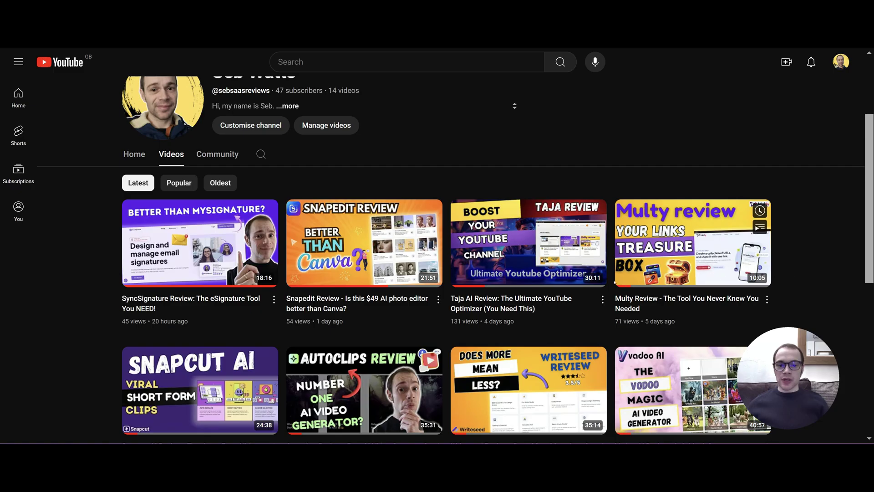
{"action": "mouse_move", "coordinate": [628, 283]}
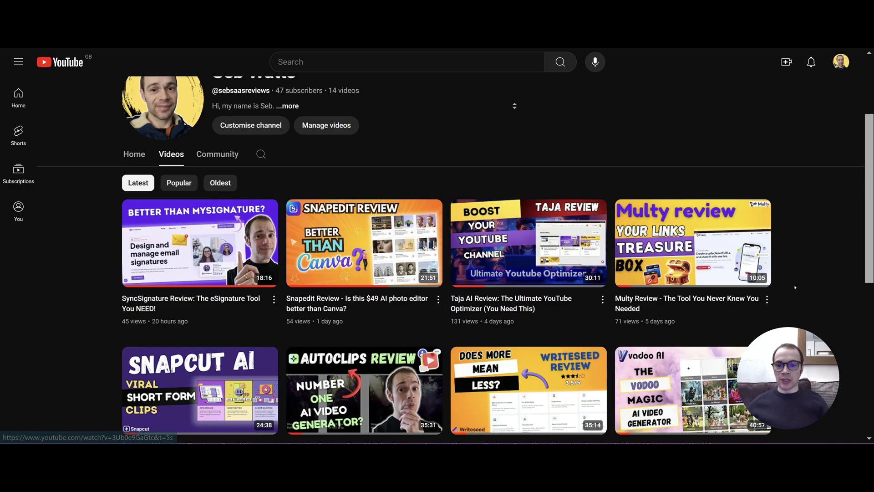
{"action": "mouse_move", "coordinate": [767, 276]}
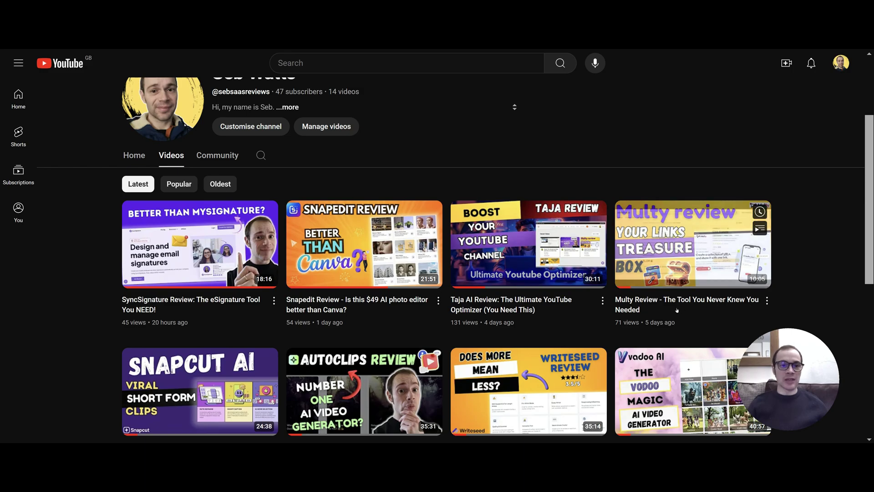
{"action": "mouse_move", "coordinate": [562, 306]}
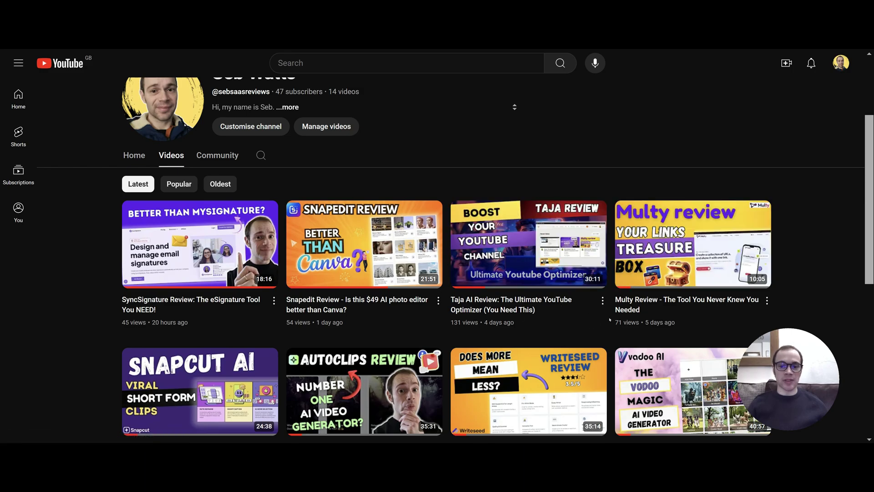
{"action": "mouse_move", "coordinate": [746, 299]}
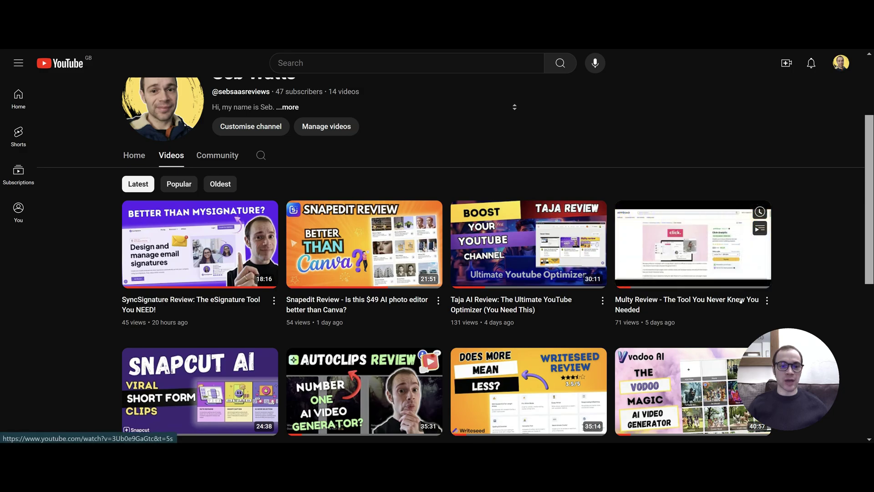